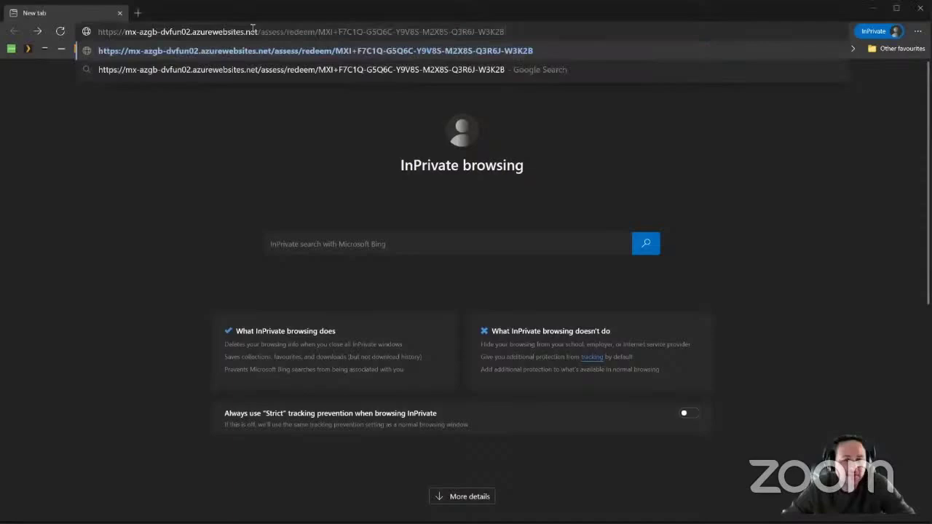
Load the pasted assessment redeem link in the InPrivate browser window.
{"action": "key", "text": "Return"}
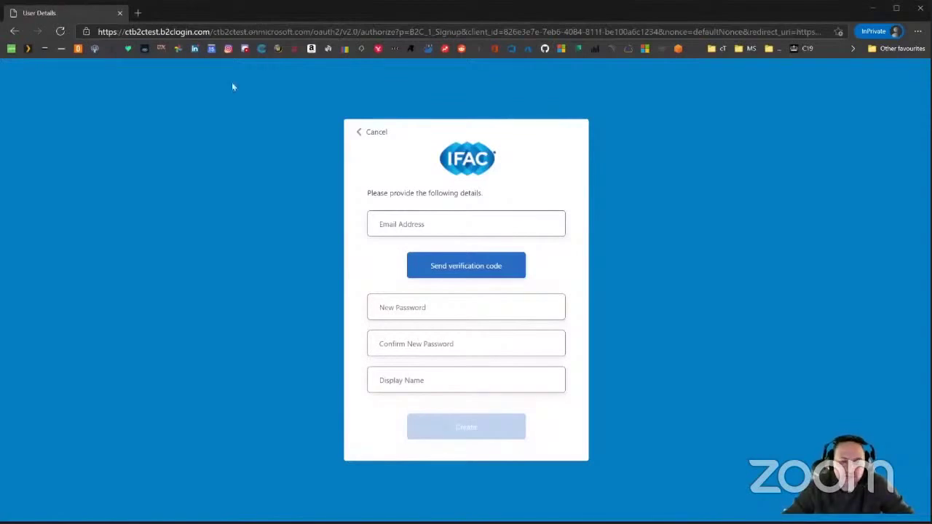
Enter the sign-up e-mail address and request a verification code.
{"action": "left_click", "coordinate": [477, 223]}
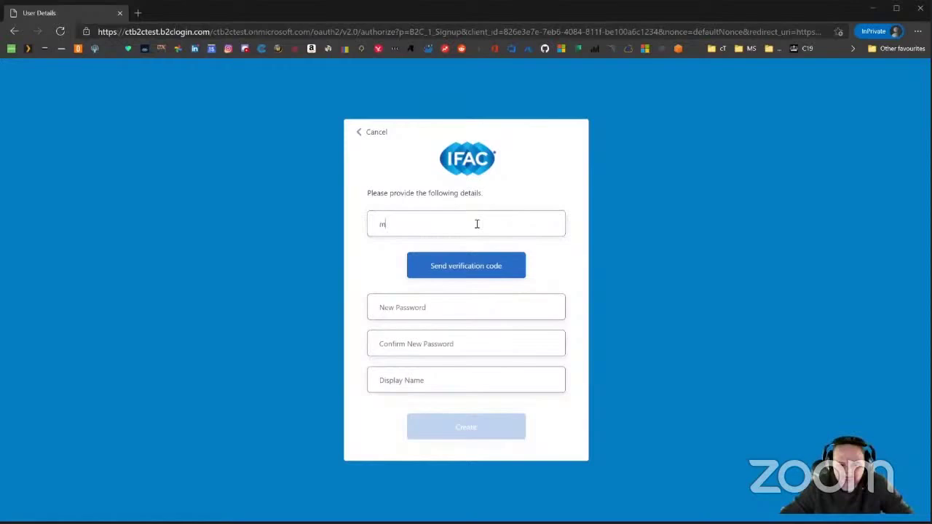
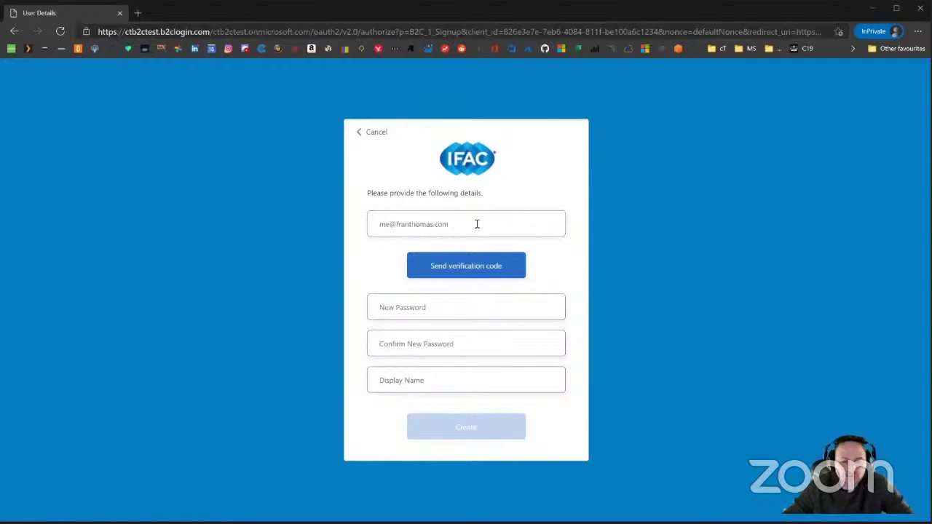
{"action": "left_click", "coordinate": [462, 271]}
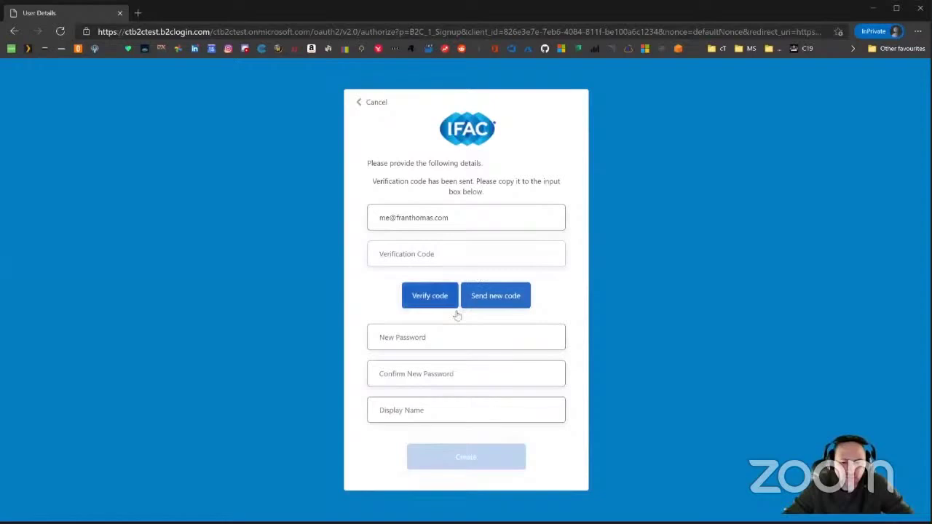
Fill in the new password and display name, then paste and verify the e-mailed code.
{"action": "left_click", "coordinate": [452, 339]}
{"action": "type", "text": "••••"}
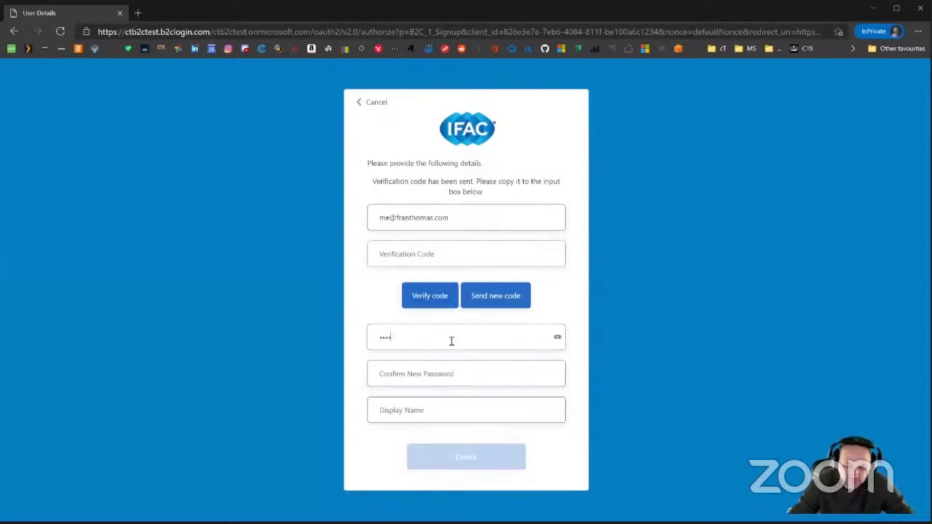
{"action": "type", "text": "••••"}
{"action": "key", "text": "Tab"}
{"action": "type", "text": "••••••••"}
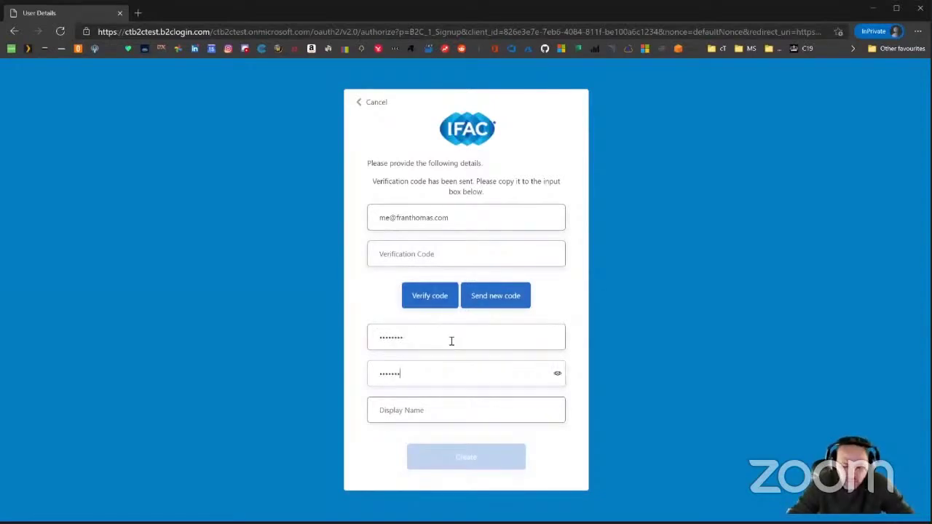
{"action": "left_click", "coordinate": [442, 412]}
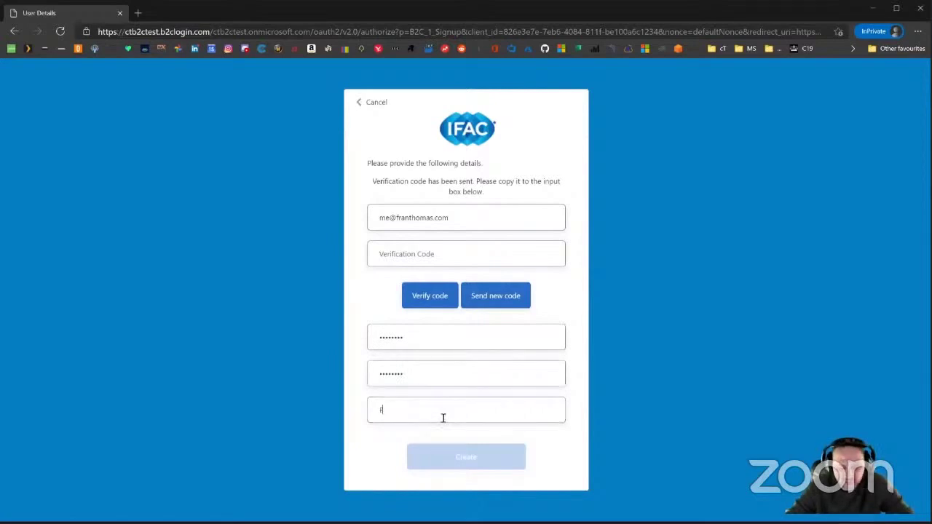
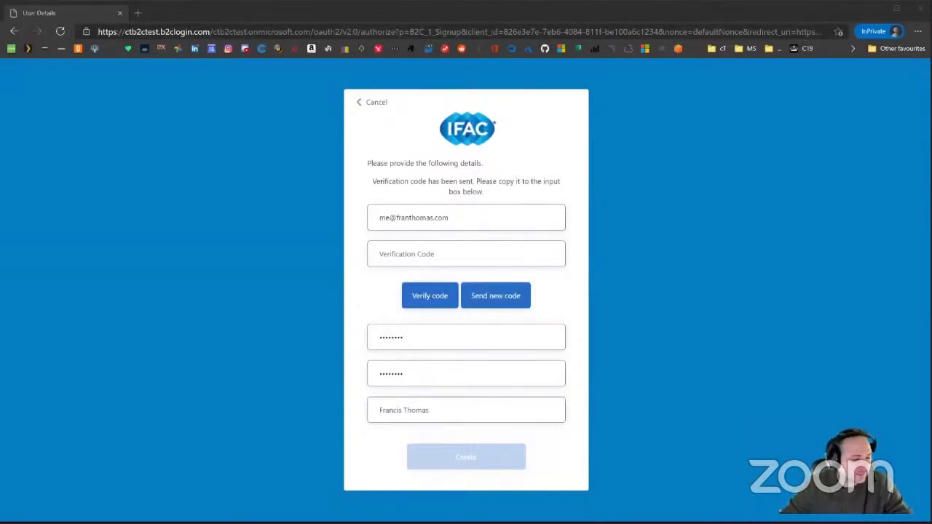
{"action": "key", "text": "ctrl+v"}
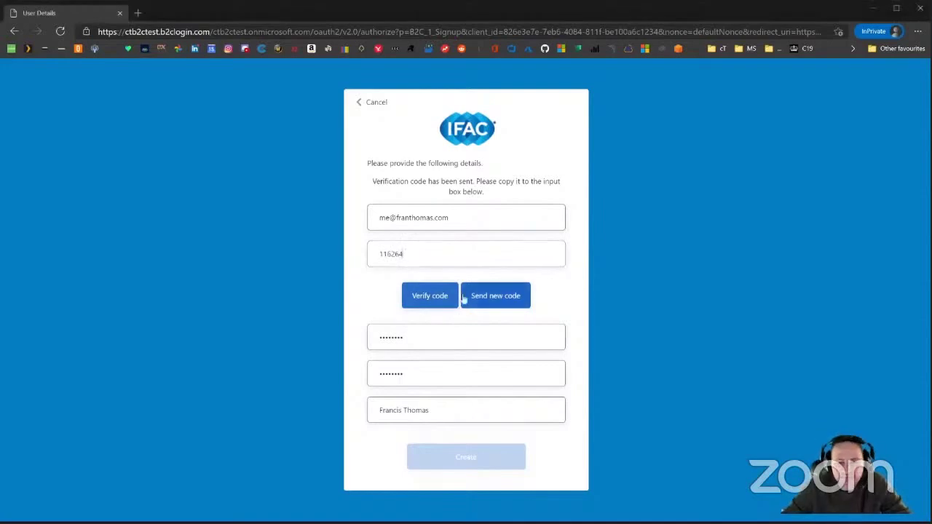
{"action": "left_click", "coordinate": [454, 297]}
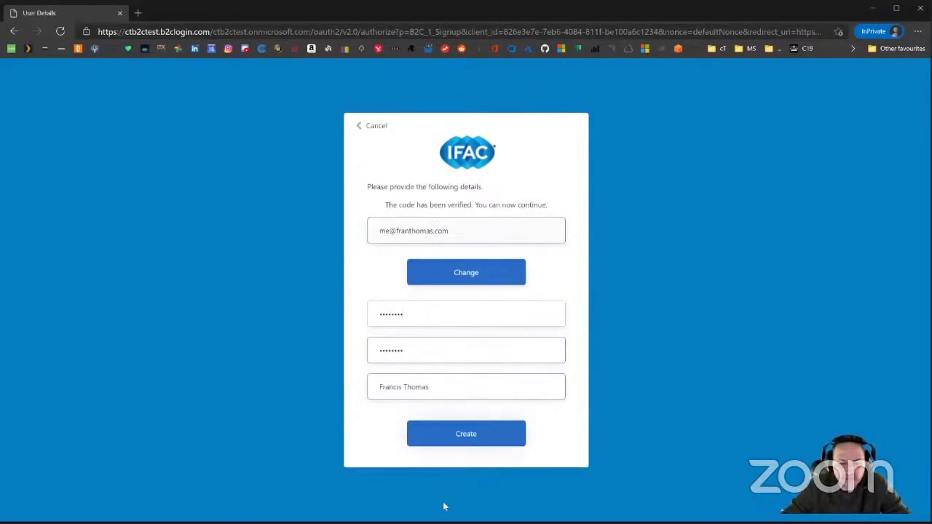
Create the account, then start the assessment from the welcome page.
{"action": "key", "text": "Return"}
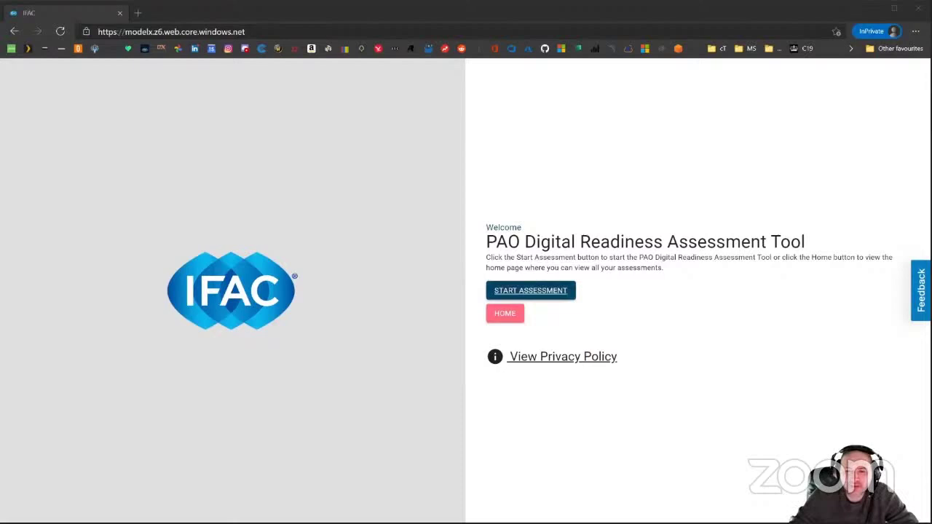
{"action": "left_click", "coordinate": [530, 290]}
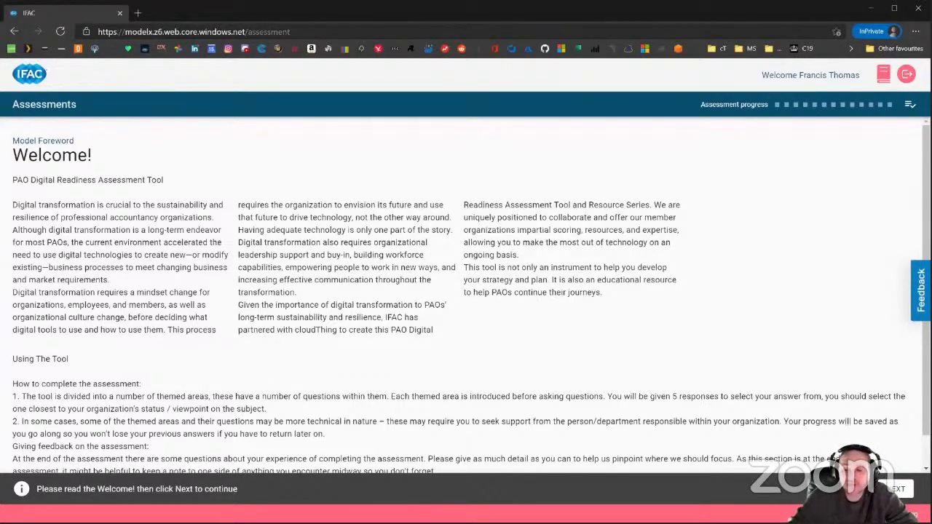
Move past the Welcome foreword to the Pre-Assessment questionnaire.
{"action": "left_click", "coordinate": [899, 490]}
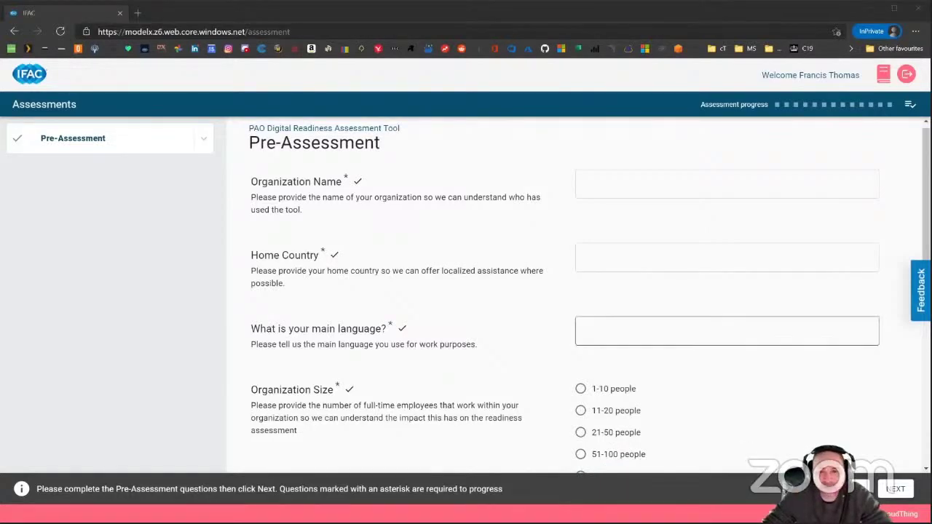
Answer organisation name 'Test Organisation', country 'United Kingdom' and main language 'English'.
{"action": "left_click", "coordinate": [628, 187]}
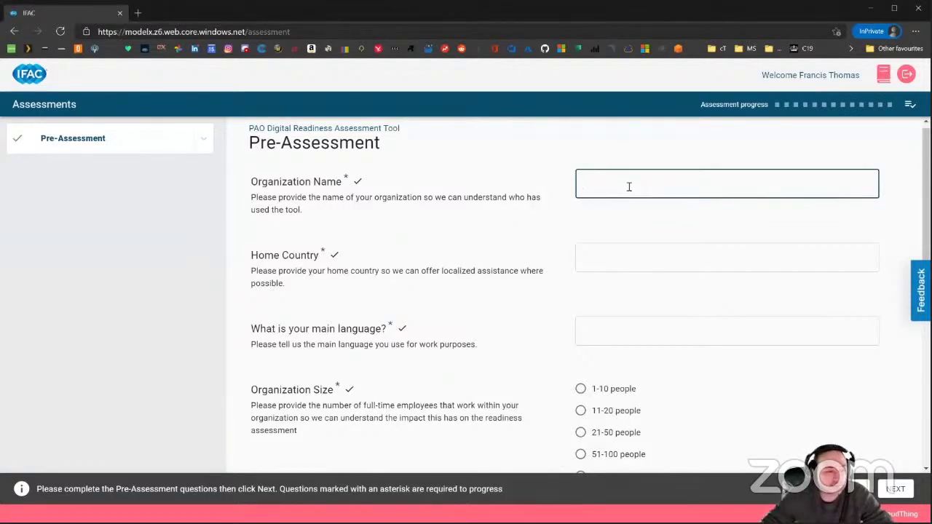
{"action": "type", "text": "T"}
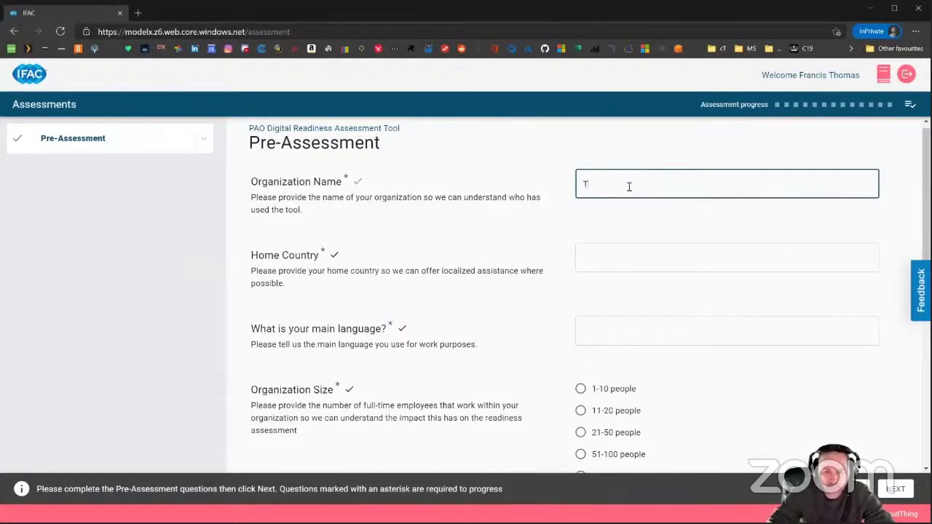
{"action": "type", "text": "est Organisation"}
{"action": "left_click", "coordinate": [599, 252]}
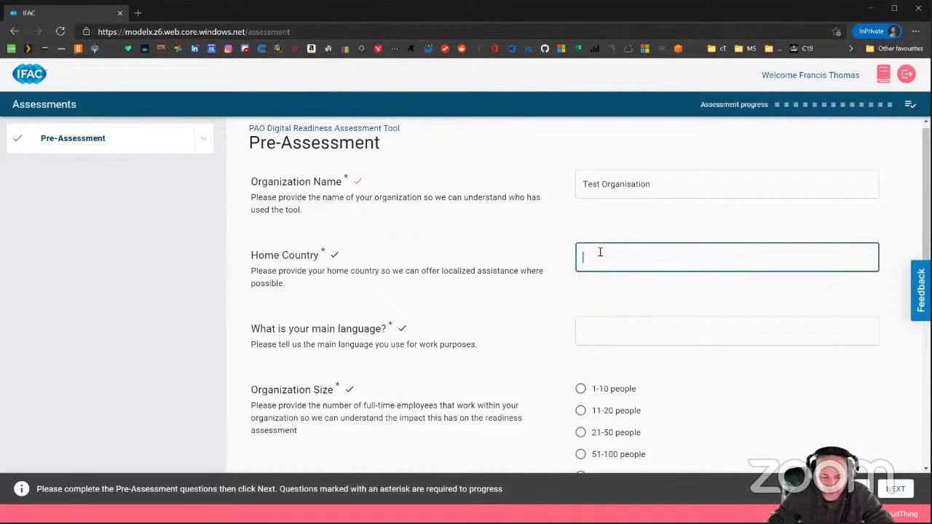
{"action": "type", "text": "United Kingdfo"}
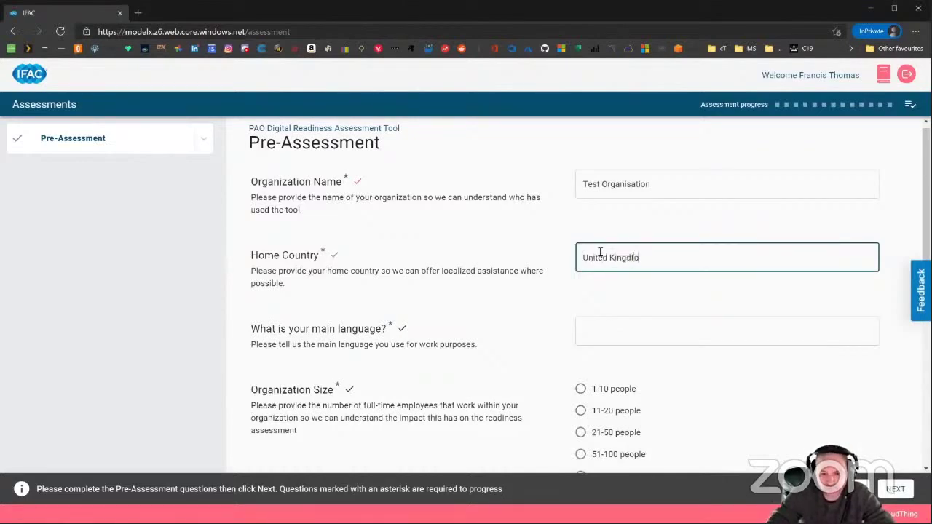
{"action": "key", "text": "BackSpace"}
{"action": "key", "text": "BackSpace"}
{"action": "type", "text": "om"}
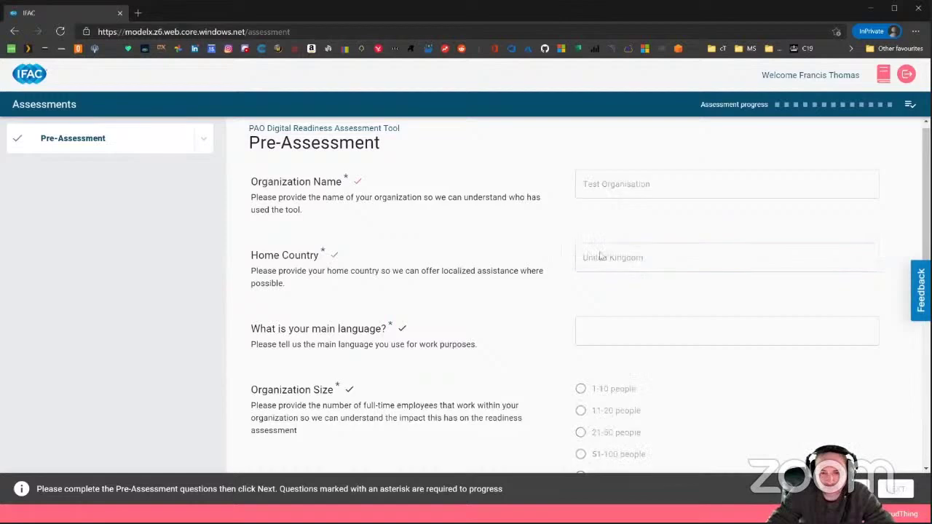
{"action": "left_click", "coordinate": [597, 331]}
{"action": "type", "text": "Engl"}
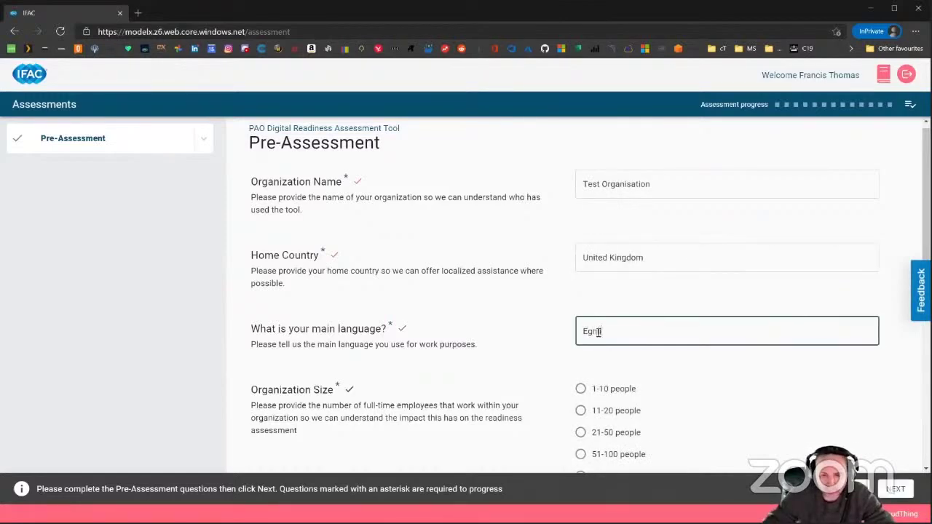
{"action": "key", "text": "BackSpace"}
{"action": "type", "text": "glish"}
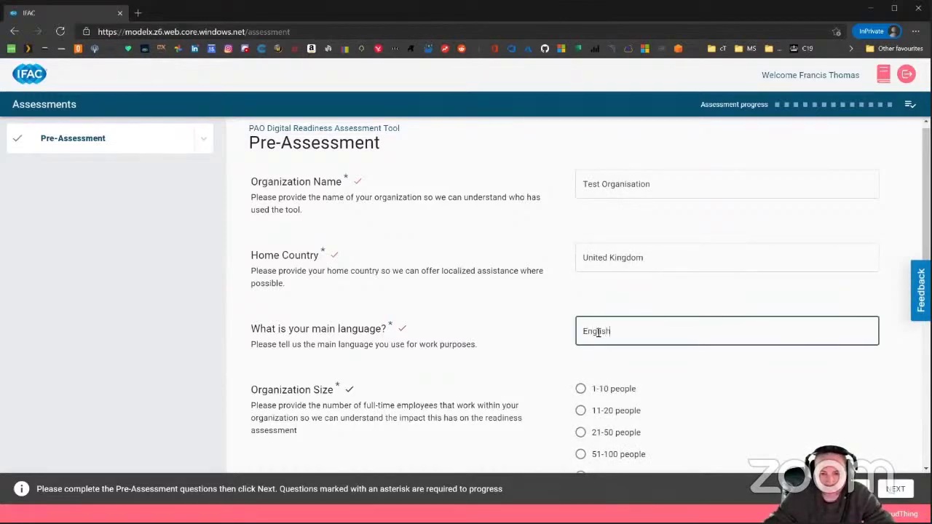
Set organization size to 100+ people, with 5 affiliated students and 5 members.
{"action": "scroll", "coordinate": [599, 335], "scroll_direction": "down", "scroll_amount": 2}
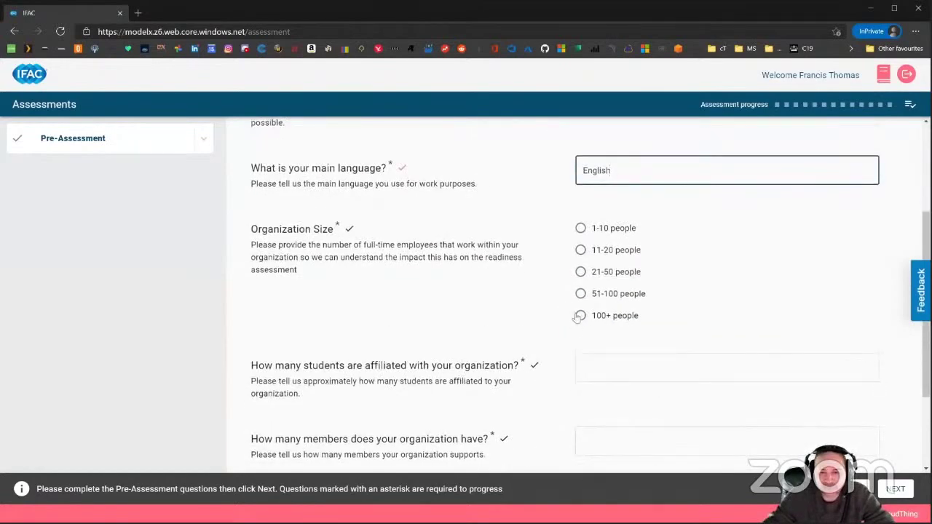
{"action": "left_click", "coordinate": [580, 316]}
{"action": "left_click", "coordinate": [580, 316]}
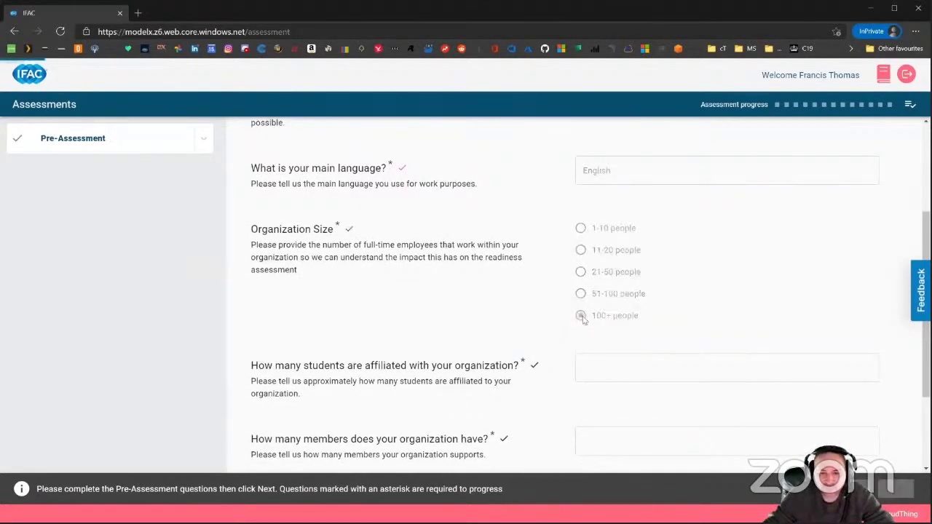
{"action": "left_click", "coordinate": [611, 363]}
{"action": "left_click", "coordinate": [612, 363]}
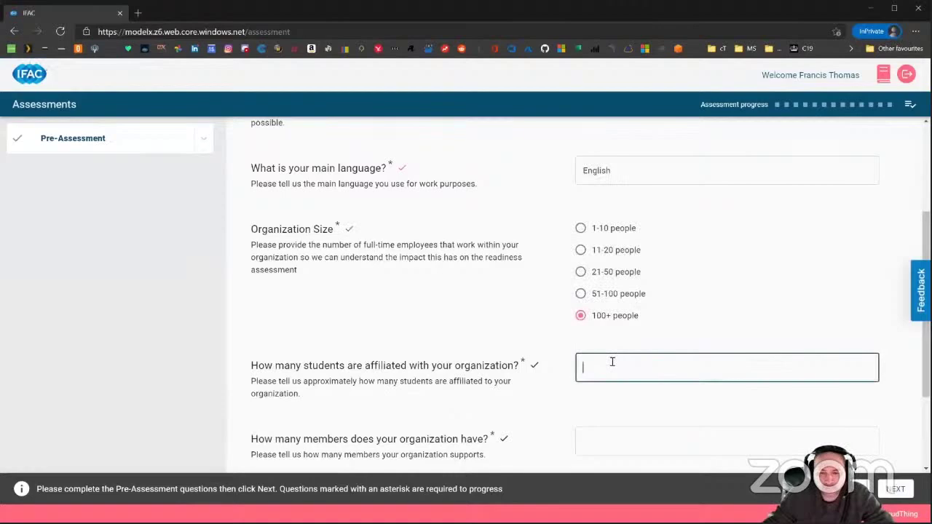
{"action": "type", "text": "5"}
{"action": "scroll", "coordinate": [582, 364], "scroll_direction": "down", "scroll_amount": 2}
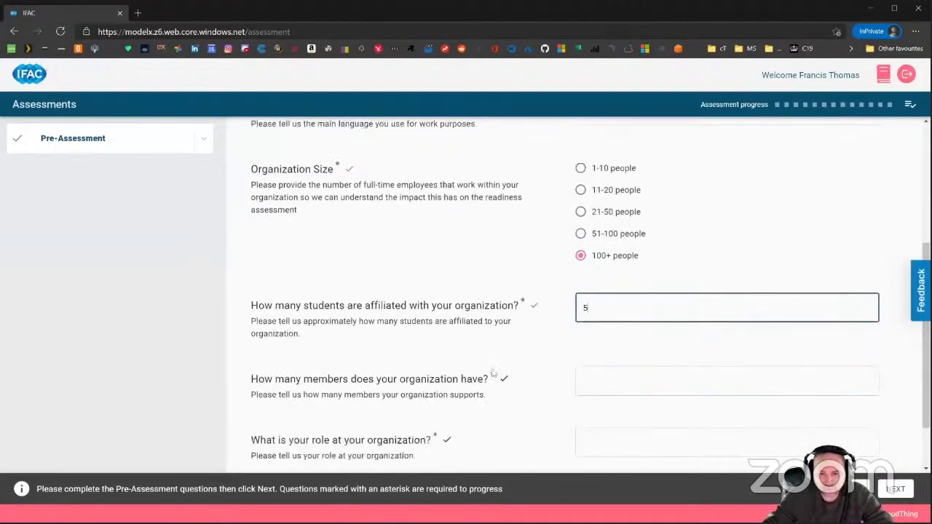
{"action": "left_click", "coordinate": [625, 304]}
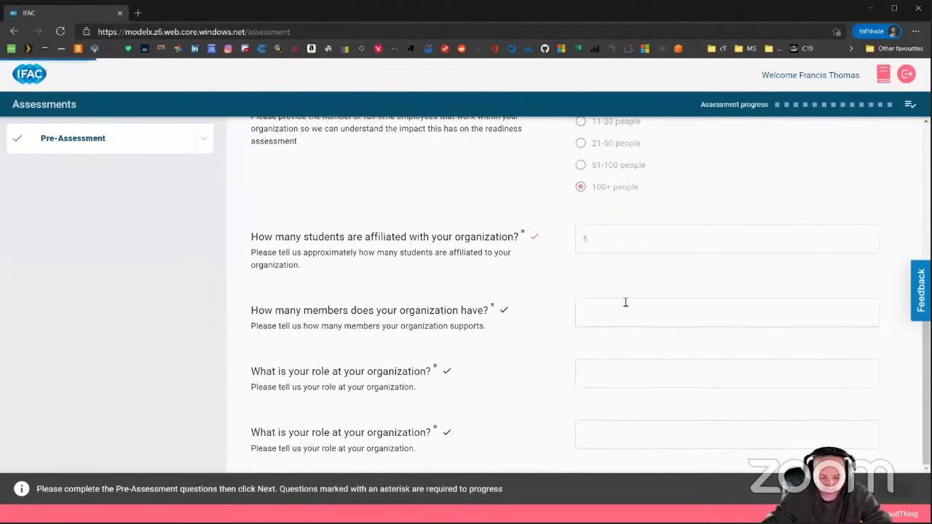
{"action": "type", "text": "5"}
Answer both role questions with 'Chief Technical Officer' and submit the Pre-Assessment.
{"action": "left_click", "coordinate": [598, 372]}
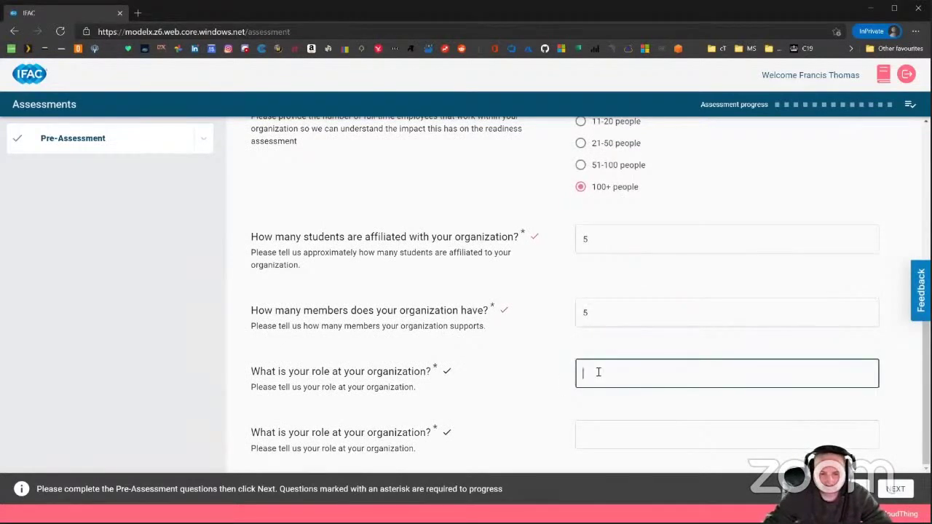
{"action": "type", "text": "Chief Te"}
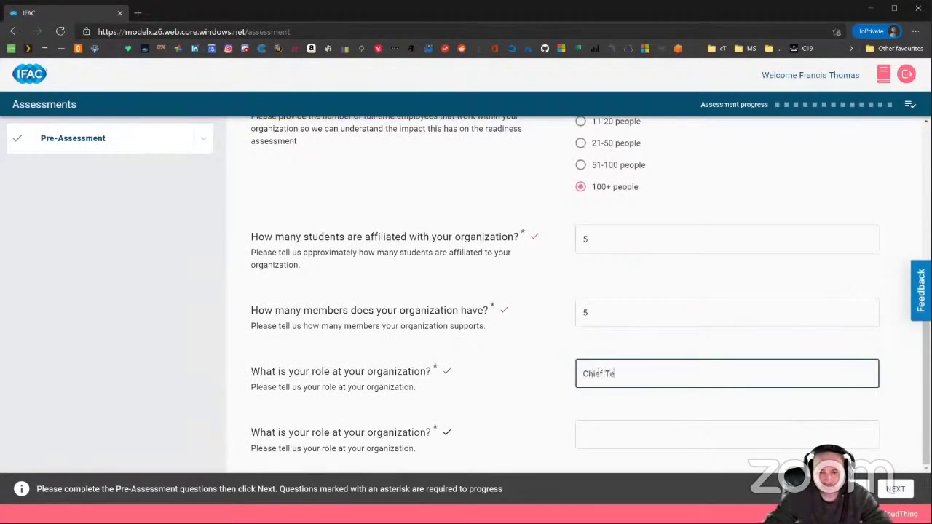
{"action": "type", "text": "chnical Ofic"}
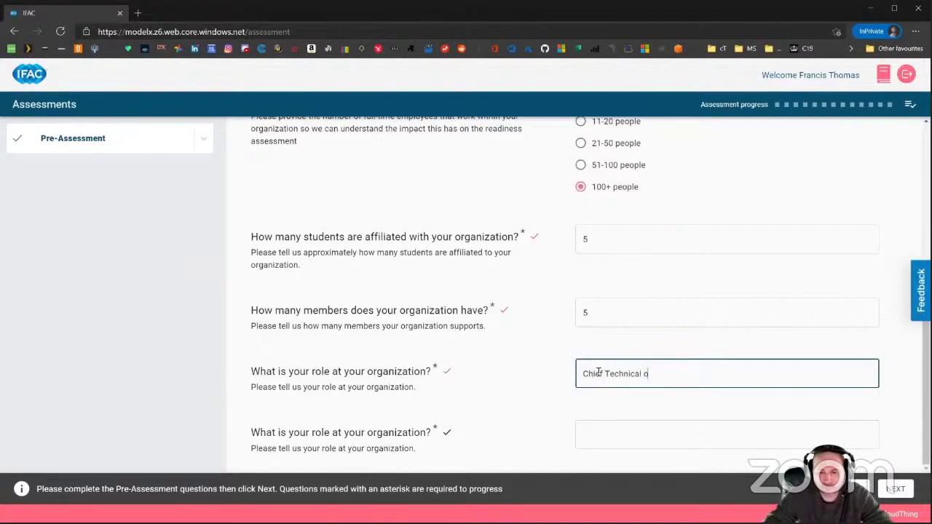
{"action": "key", "text": "BackSpace"}
{"action": "key", "text": "BackSpace"}
{"action": "type", "text": "ficer"}
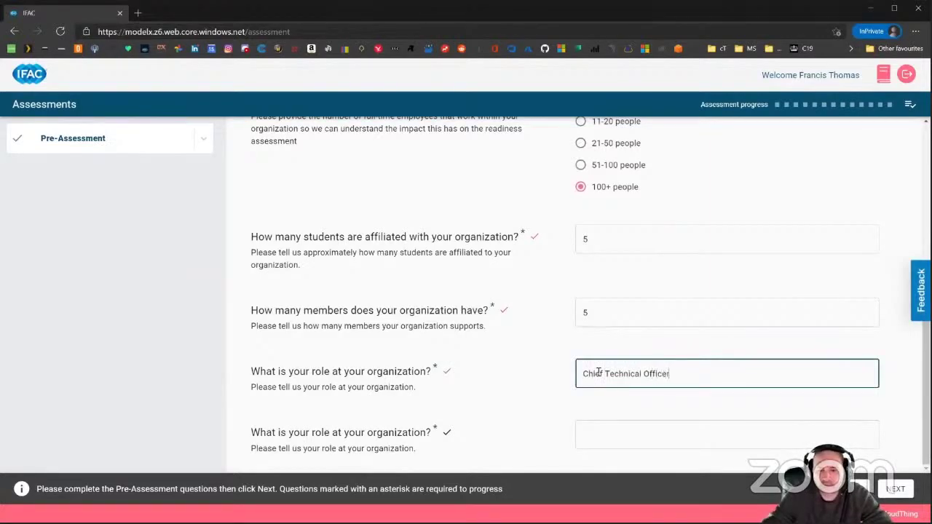
{"action": "left_click", "coordinate": [608, 436]}
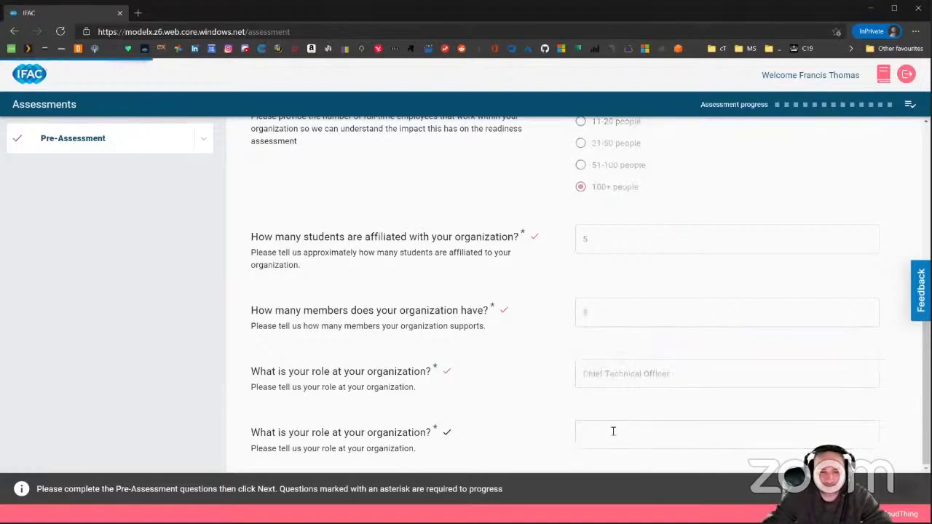
{"action": "left_click", "coordinate": [612, 435]}
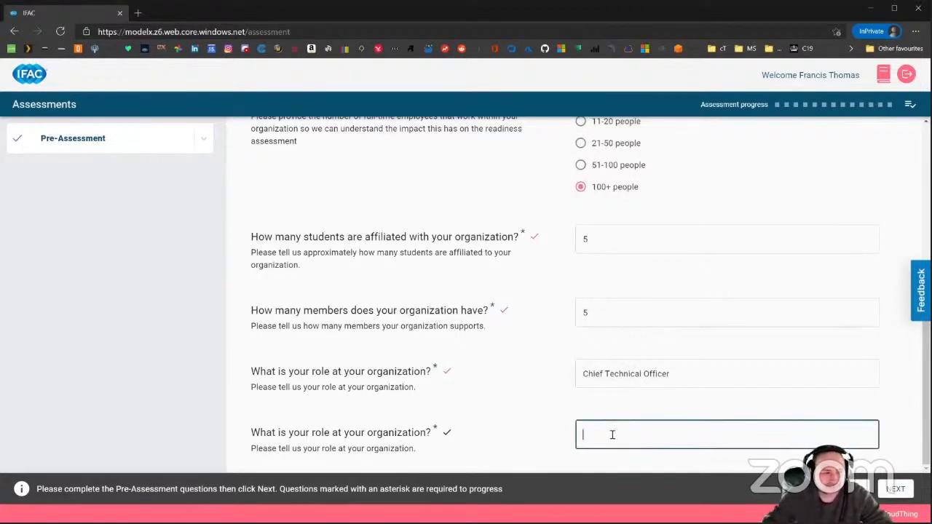
{"action": "type", "text": "Chief"}
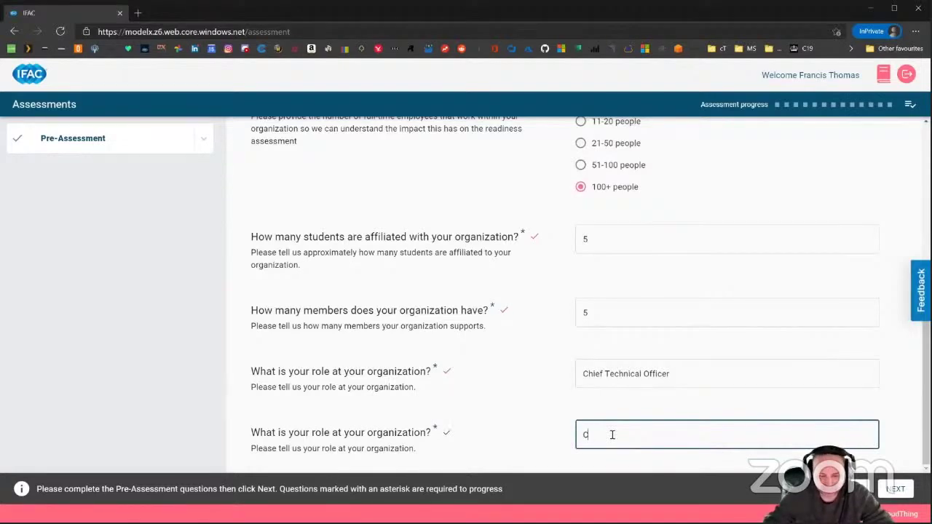
{"action": "key", "text": "BackSpace"}
{"action": "key", "text": "BackSpace"}
{"action": "type", "text": "ef Techno"}
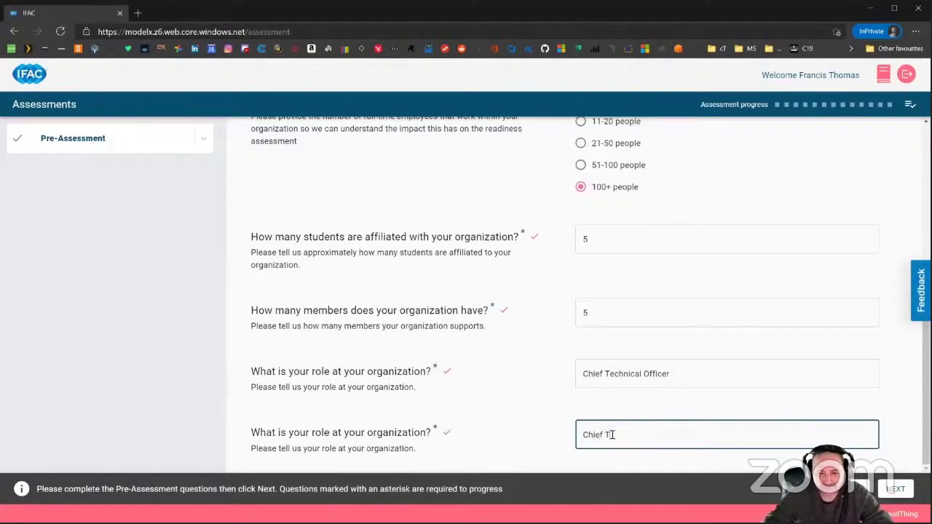
{"action": "key", "text": "BackSpace"}
{"action": "key", "text": "BackSpace"}
{"action": "type", "text": "nical Officer"}
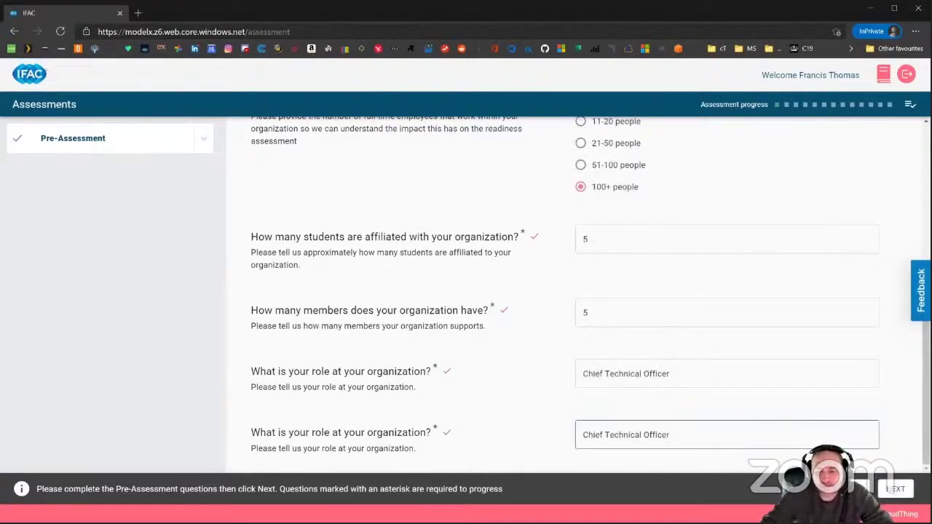
{"action": "left_click", "coordinate": [896, 489]}
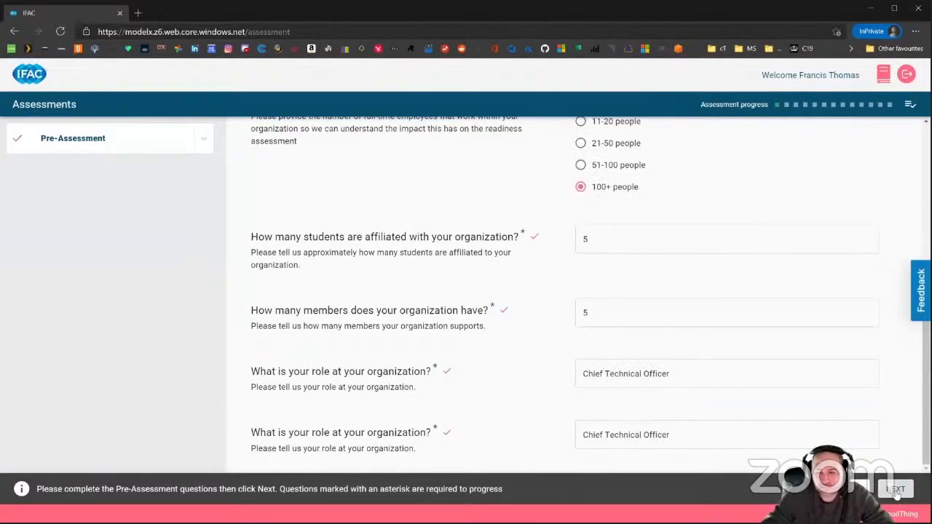
Advance through the Culture & Capability introduction to the Digital Clarity question.
{"action": "left_click", "coordinate": [896, 489]}
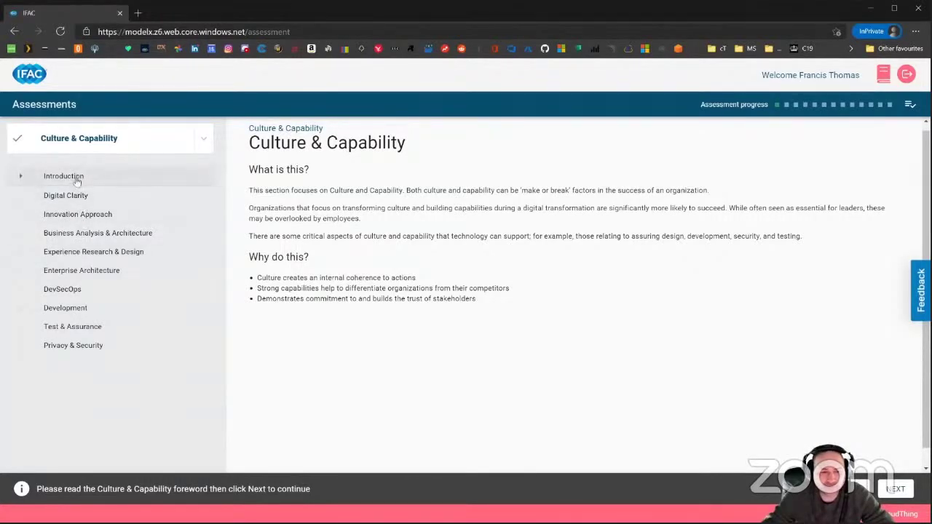
{"action": "left_click", "coordinate": [895, 488]}
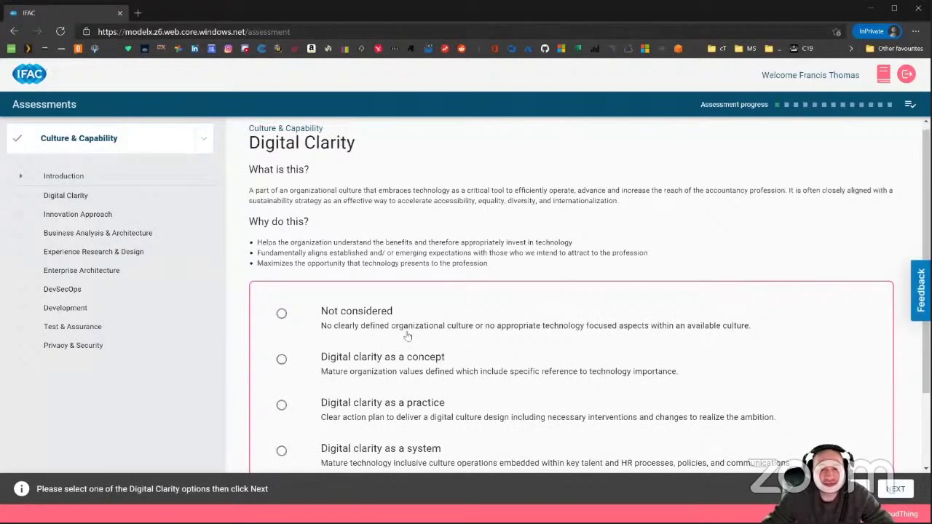
Answer Digital Clarity with 'Digital clarity as a practice' and move on to Innovation Approach.
{"action": "scroll", "coordinate": [386, 290], "scroll_direction": "down", "scroll_amount": 1}
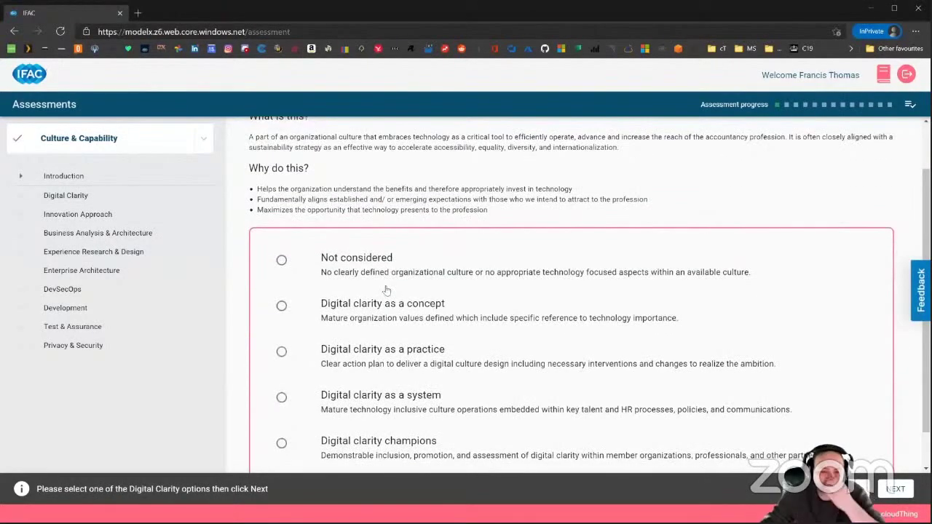
{"action": "scroll", "coordinate": [386, 290], "scroll_direction": "up", "scroll_amount": 1}
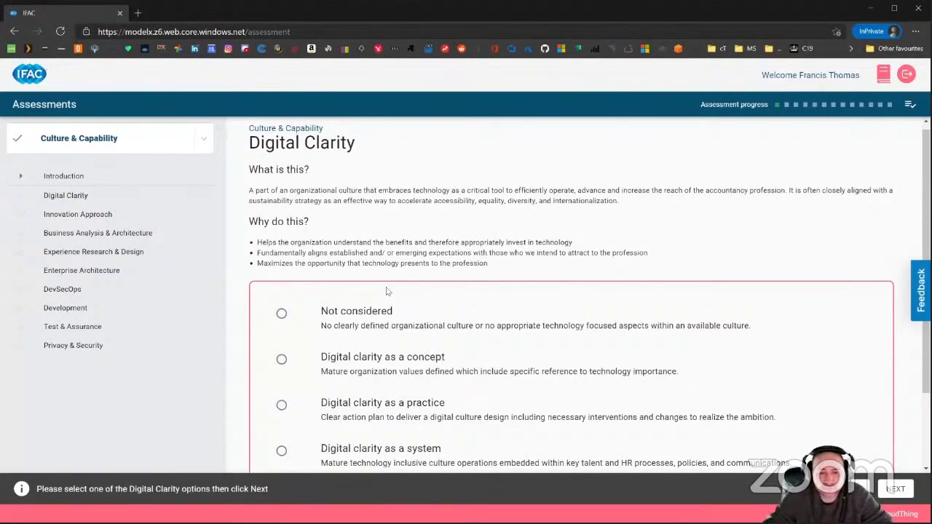
{"action": "scroll", "coordinate": [479, 291], "scroll_direction": "down", "scroll_amount": 2}
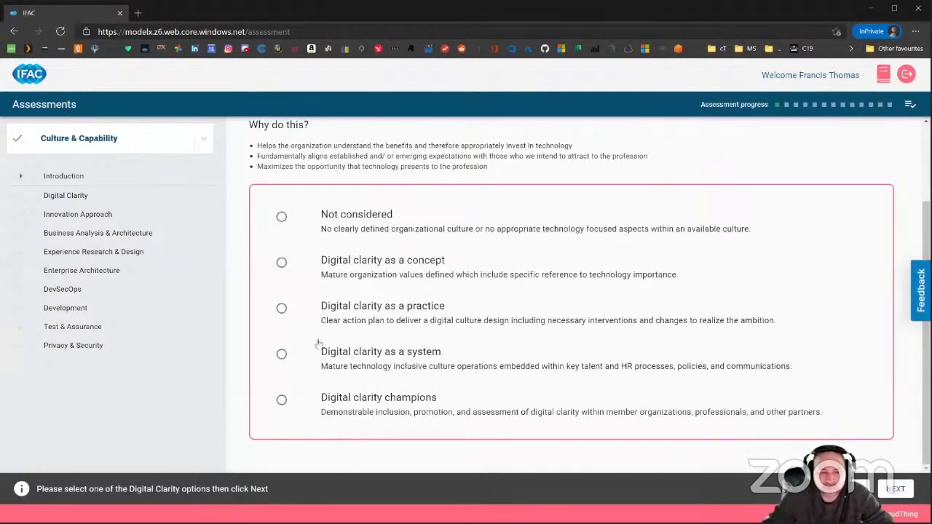
{"action": "left_click", "coordinate": [282, 308]}
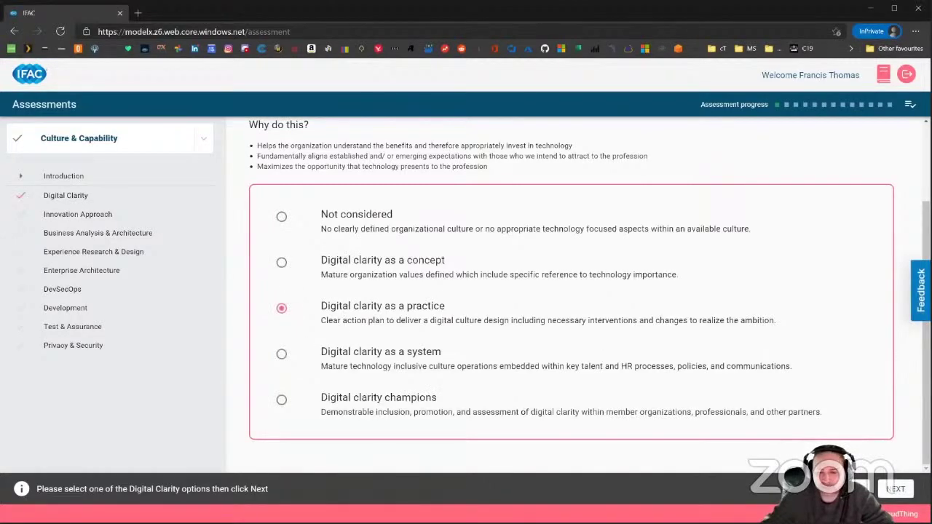
{"action": "left_click", "coordinate": [895, 490]}
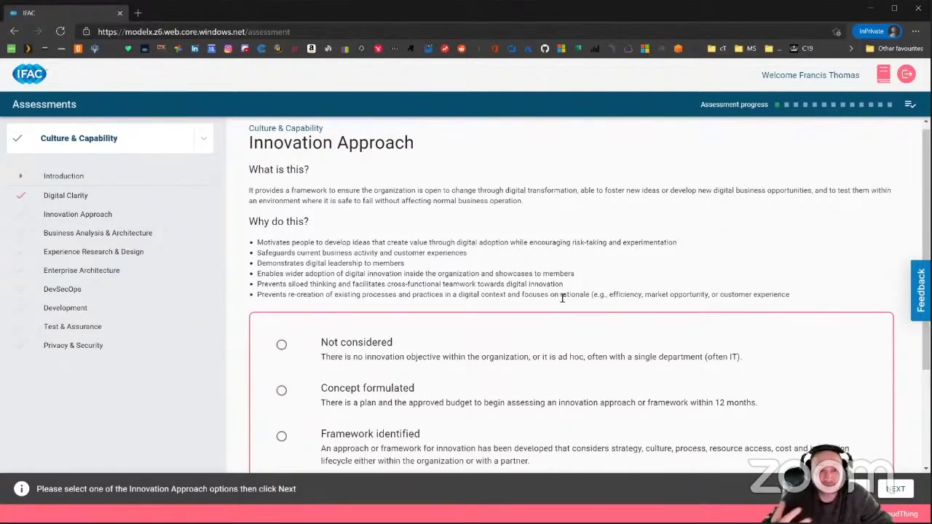
{"action": "scroll", "coordinate": [345, 306], "scroll_direction": "down", "scroll_amount": 3}
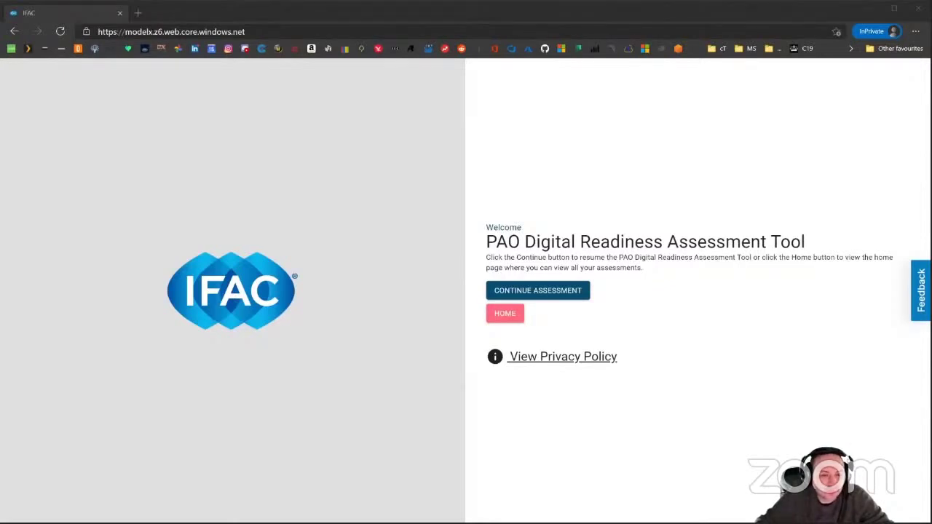
Reload the assessment site and continue the saved assessment.
{"action": "left_click", "coordinate": [353, 33]}
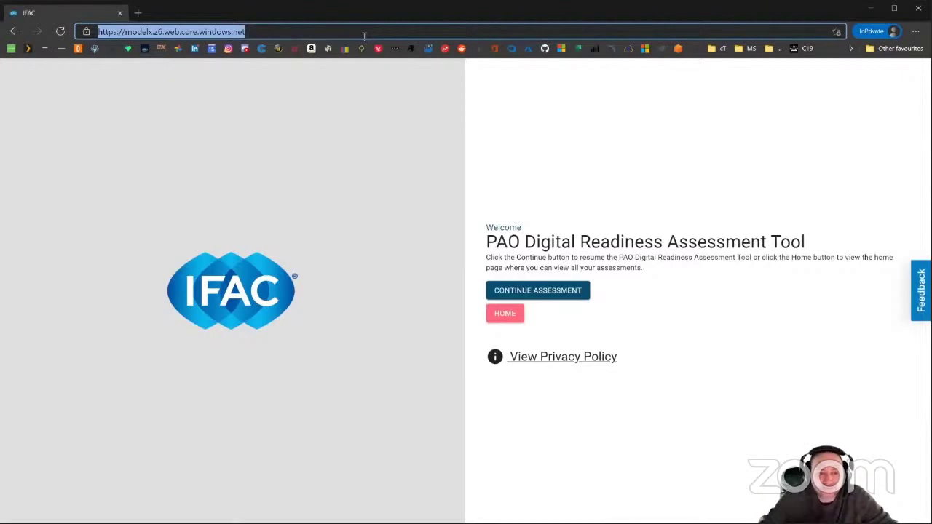
{"action": "key", "text": "Return"}
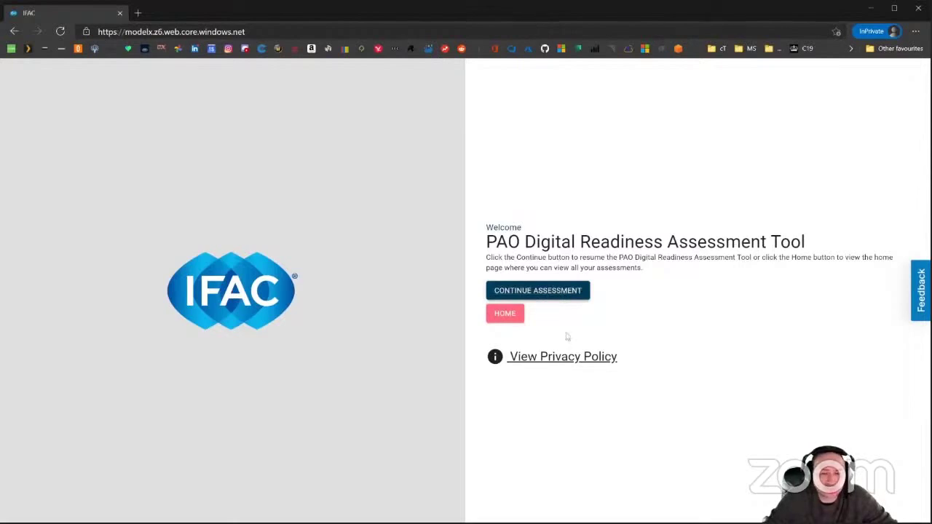
{"action": "left_click", "coordinate": [571, 290]}
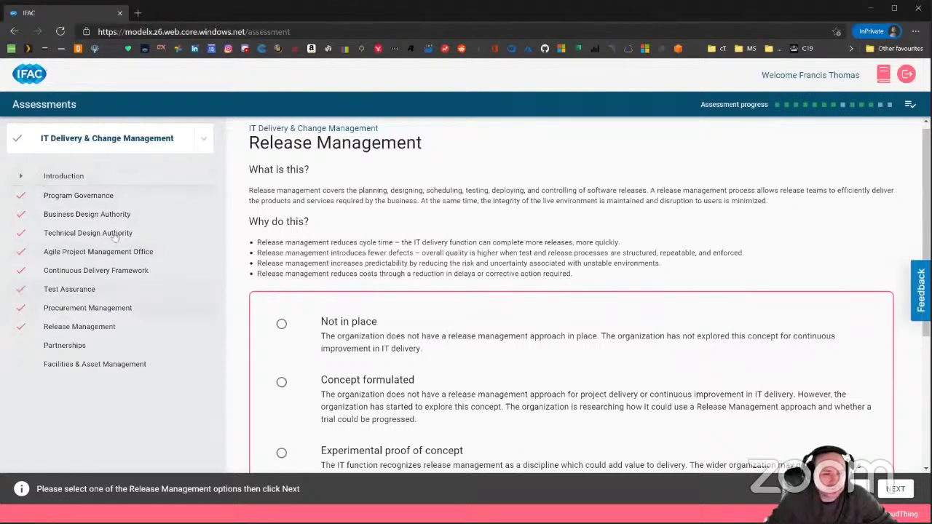
In Digital Engagement, answer eForms & Surveys with 'Experimental proof of concept'.
{"action": "left_click", "coordinate": [205, 144]}
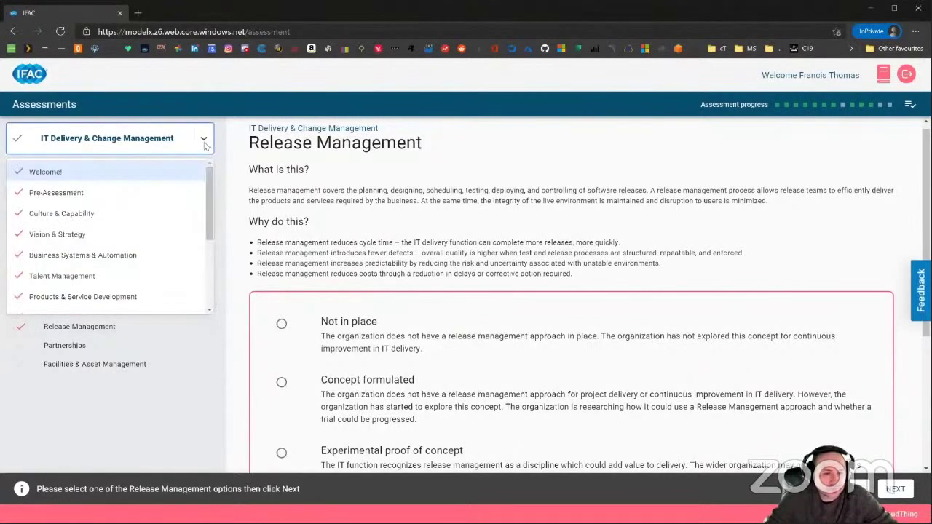
{"action": "left_click_drag", "start_coordinate": [210, 220], "coordinate": [206, 256]}
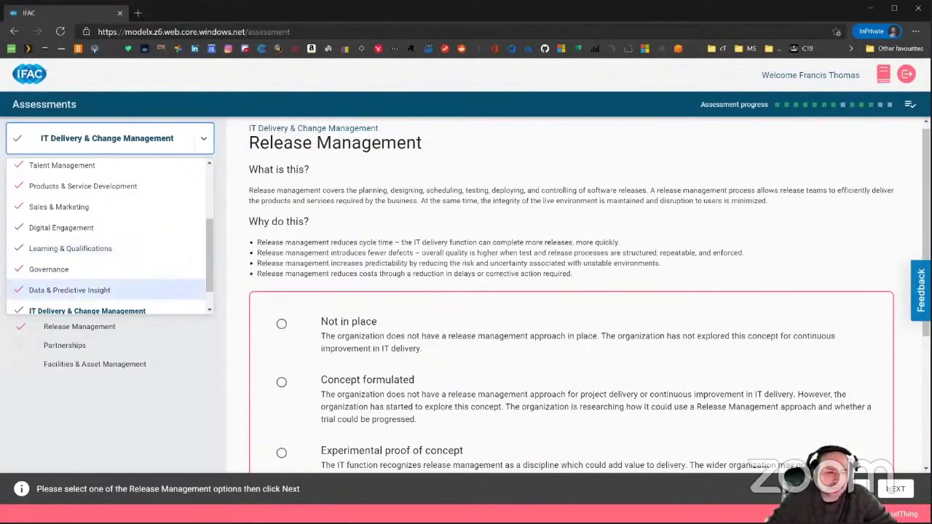
{"action": "scroll", "coordinate": [89, 224], "scroll_direction": "up", "scroll_amount": 1}
{"action": "scroll", "coordinate": [89, 224], "scroll_direction": "up", "scroll_amount": 2}
{"action": "scroll", "coordinate": [80, 276], "scroll_direction": "down", "scroll_amount": 2}
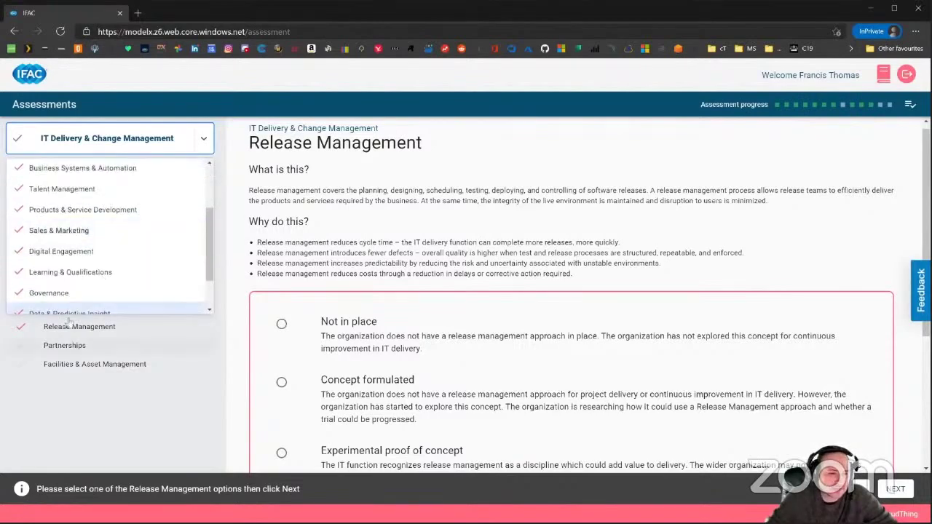
{"action": "left_click", "coordinate": [69, 252]}
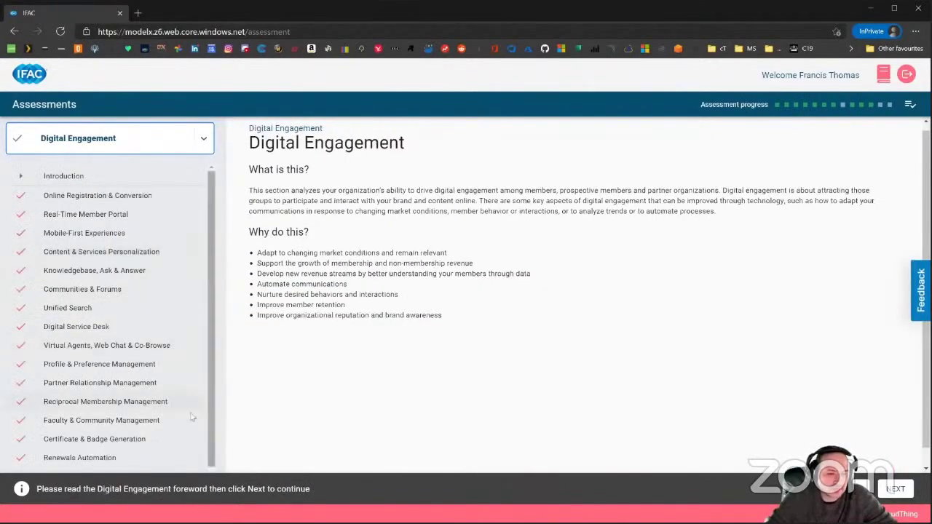
{"action": "scroll", "coordinate": [80, 273], "scroll_direction": "down", "scroll_amount": 1}
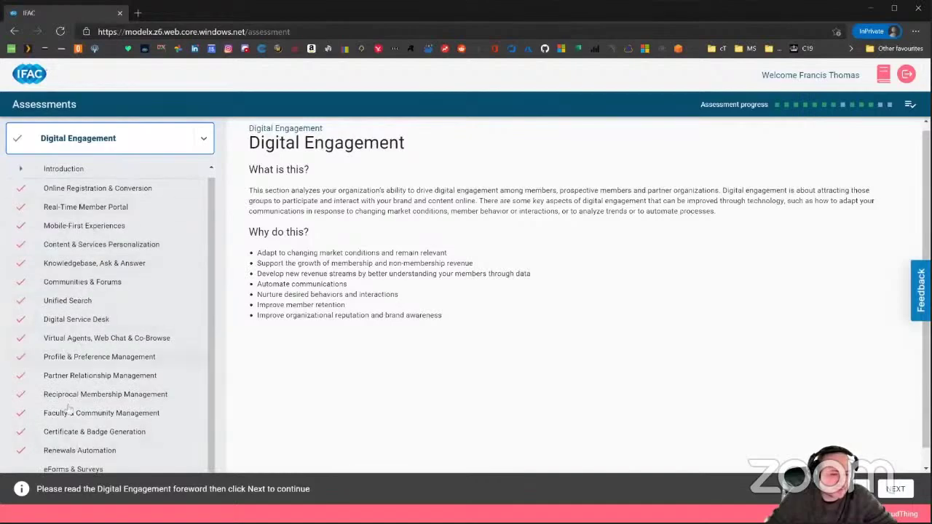
{"action": "left_click", "coordinate": [68, 470]}
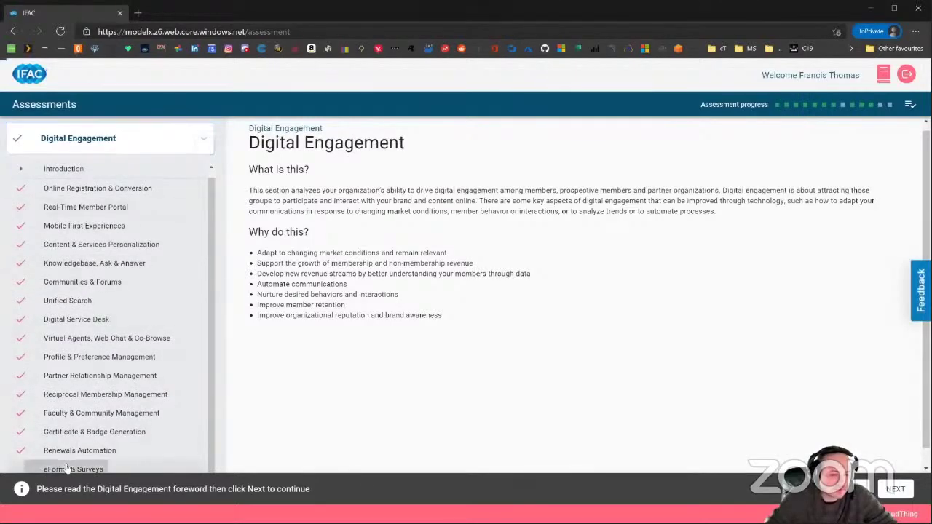
{"action": "scroll", "coordinate": [286, 320], "scroll_direction": "down", "scroll_amount": 3}
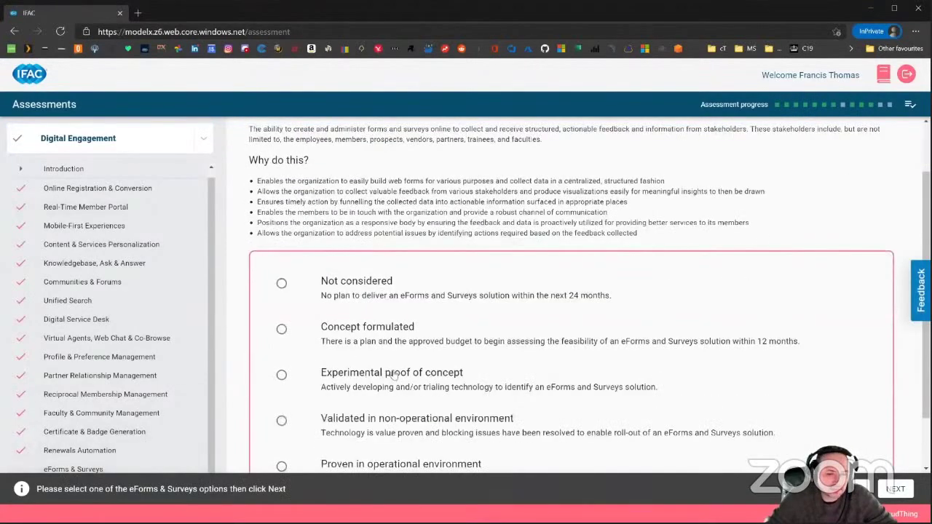
{"action": "left_click", "coordinate": [286, 320]}
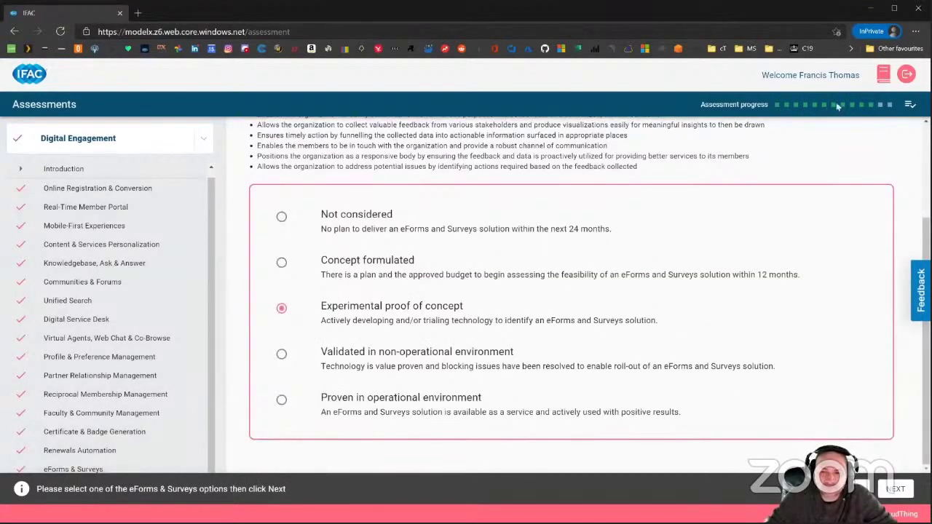
Jump back to the IT Delivery & Change Management section via the section list.
{"action": "left_click", "coordinate": [210, 143]}
{"action": "scroll", "coordinate": [128, 267], "scroll_direction": "down", "scroll_amount": 5}
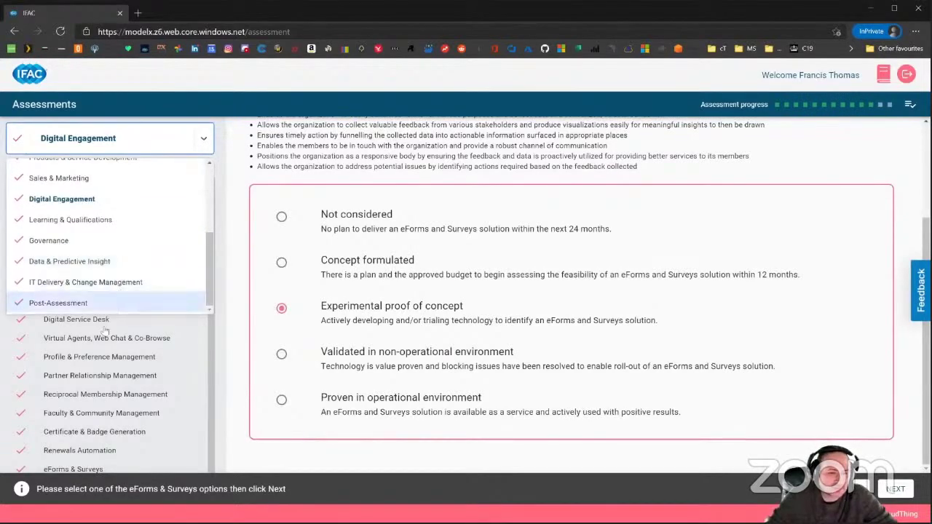
{"action": "left_click", "coordinate": [85, 284]}
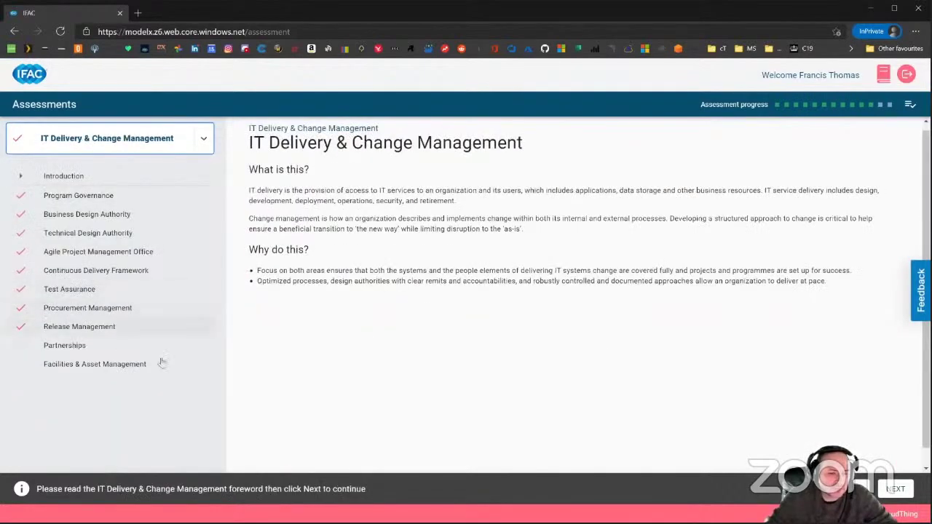
Open the Partnerships question, review its five maturity levels, and bring up page feedback.
{"action": "left_click", "coordinate": [104, 347]}
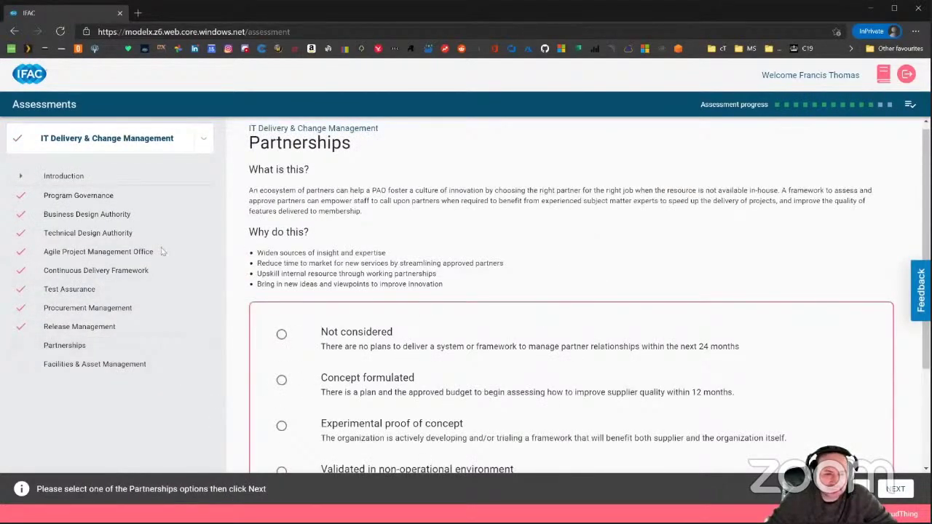
{"action": "scroll", "coordinate": [481, 339], "scroll_direction": "down", "scroll_amount": 2}
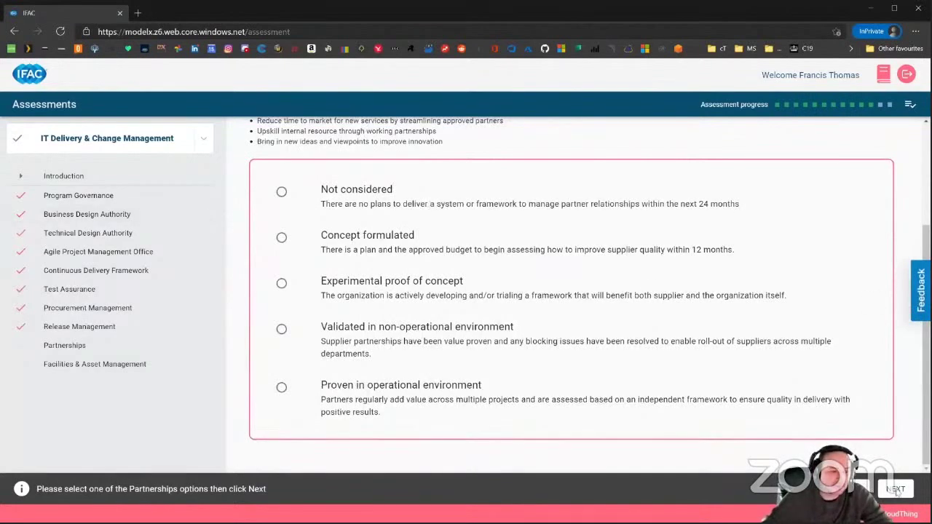
{"action": "left_click", "coordinate": [919, 291]}
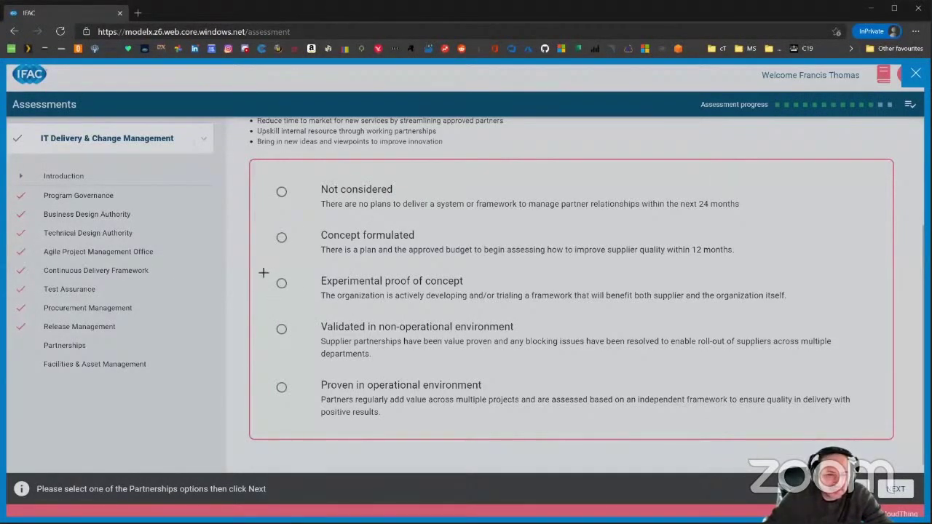
Comment 'This really isn't true!' on Experimental proof of concept, add e-mail and organisation cloudThing, send it.
{"action": "left_click_drag", "start_coordinate": [255, 265], "coordinate": [848, 320]}
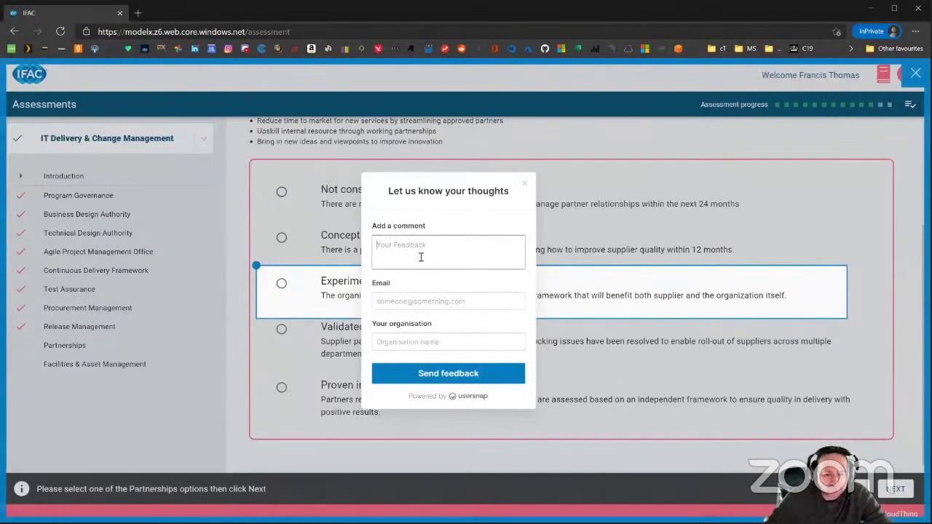
{"action": "type", "text": "This "}
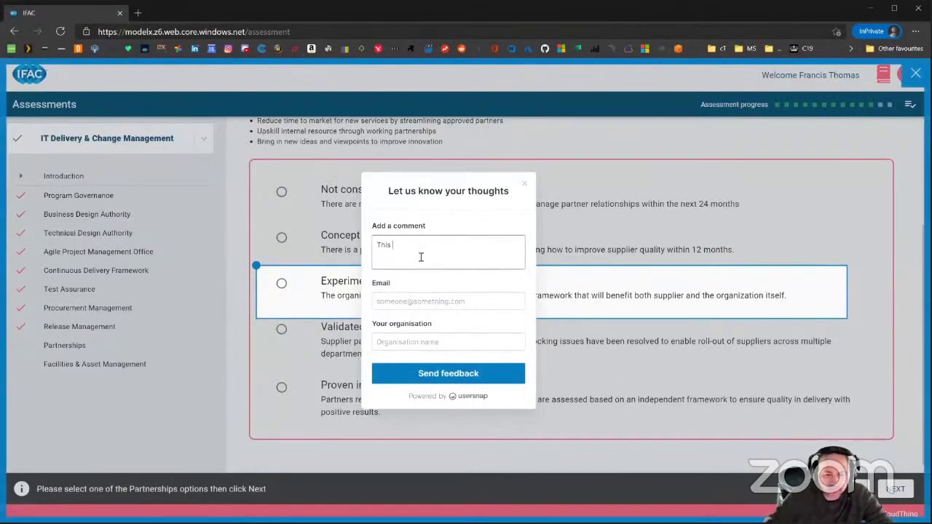
{"action": "type", "text": "really isn't true"}
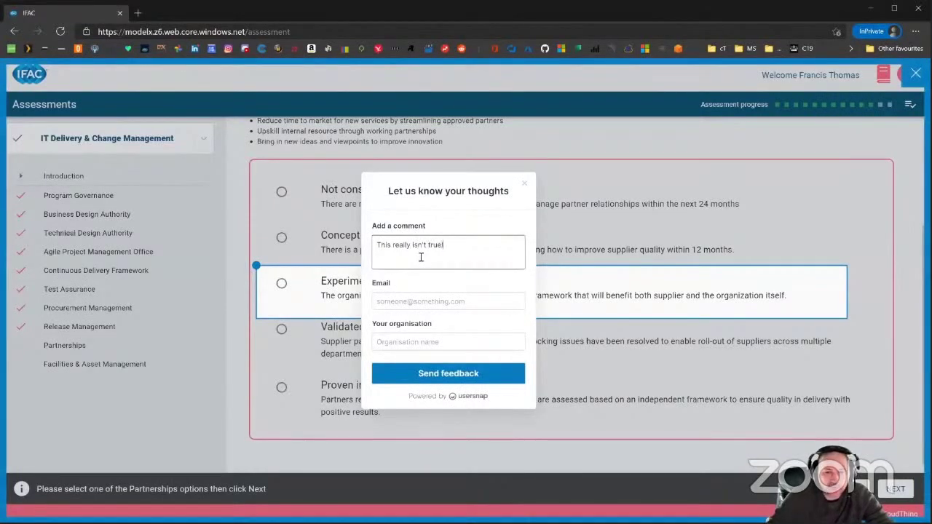
{"action": "type", "text": "!"}
{"action": "left_click", "coordinate": [422, 298]}
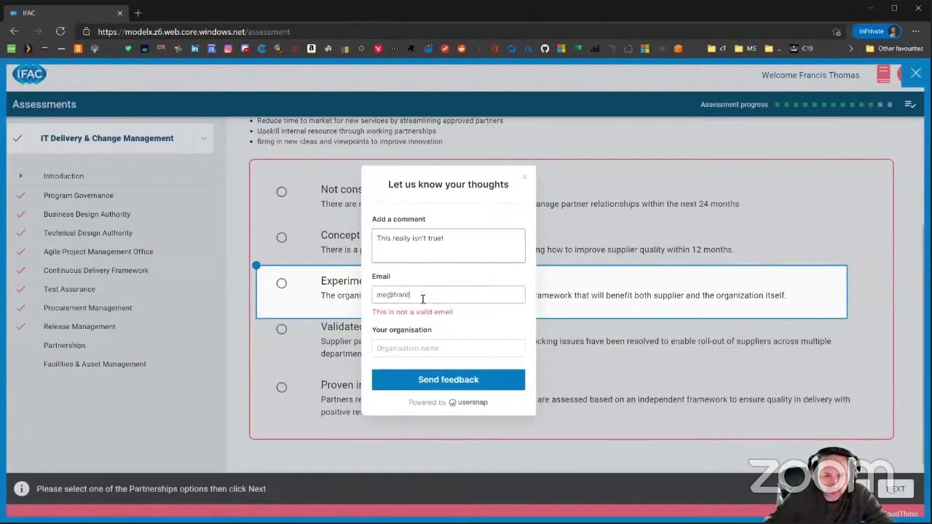
{"action": "key", "text": "Tab"}
{"action": "type", "text": "cloudThing"}
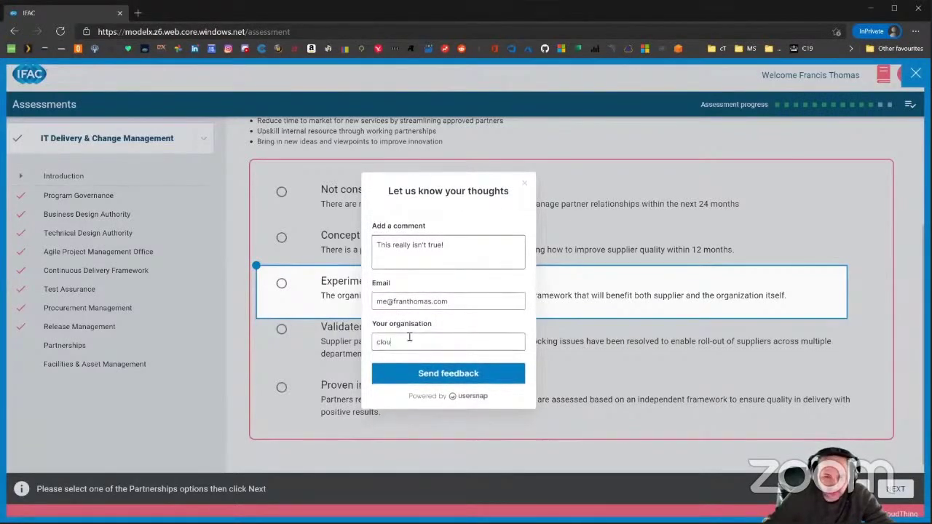
{"action": "left_click", "coordinate": [449, 373]}
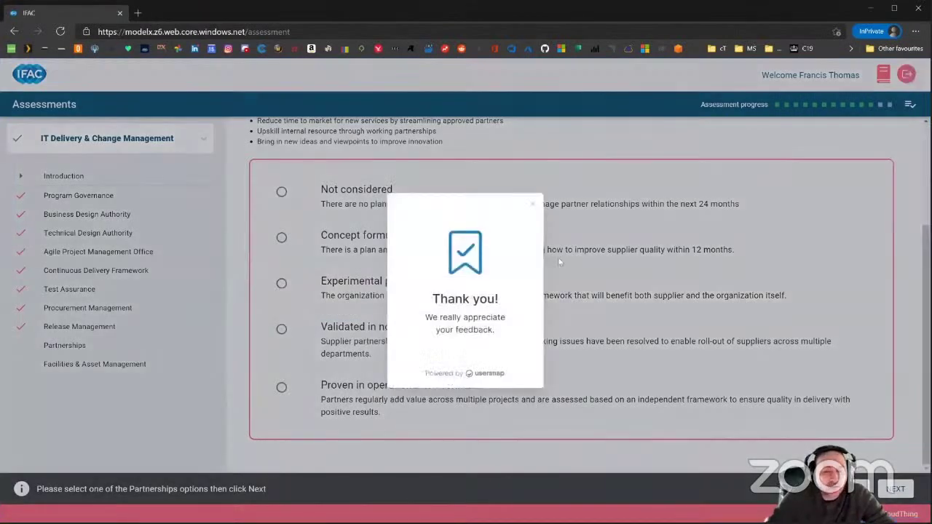
{"action": "left_click", "coordinate": [533, 204]}
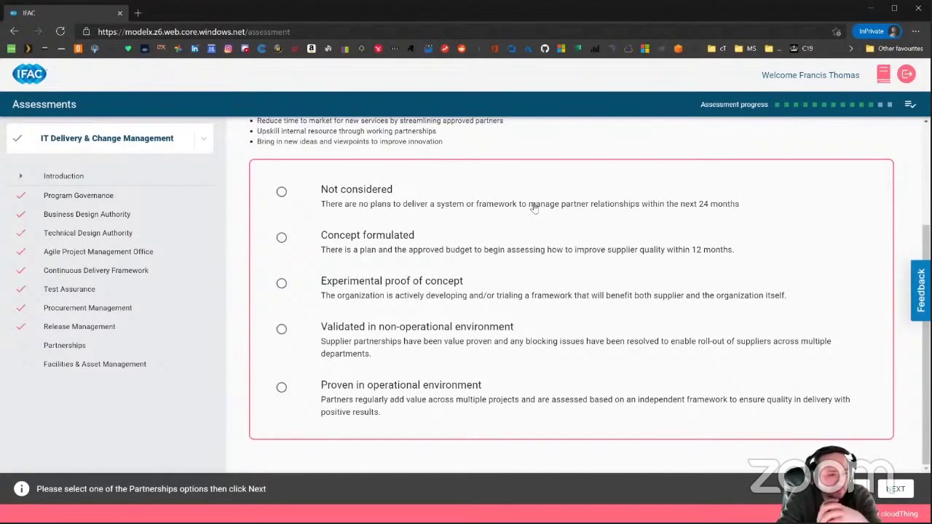
Skim the glossary PDF from the header book icon, then return to the IFAC assessment tab.
{"action": "left_click", "coordinate": [883, 74]}
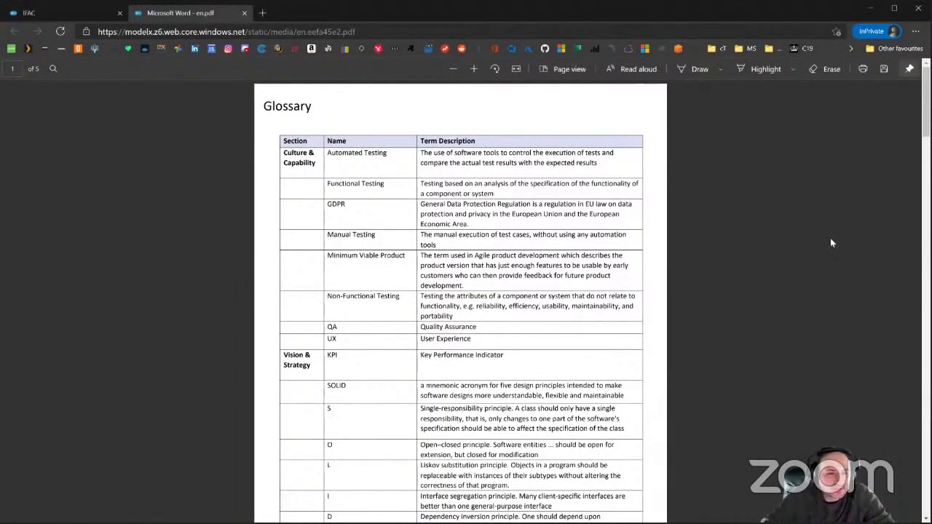
{"action": "scroll", "coordinate": [669, 332], "scroll_direction": "down", "scroll_amount": 15}
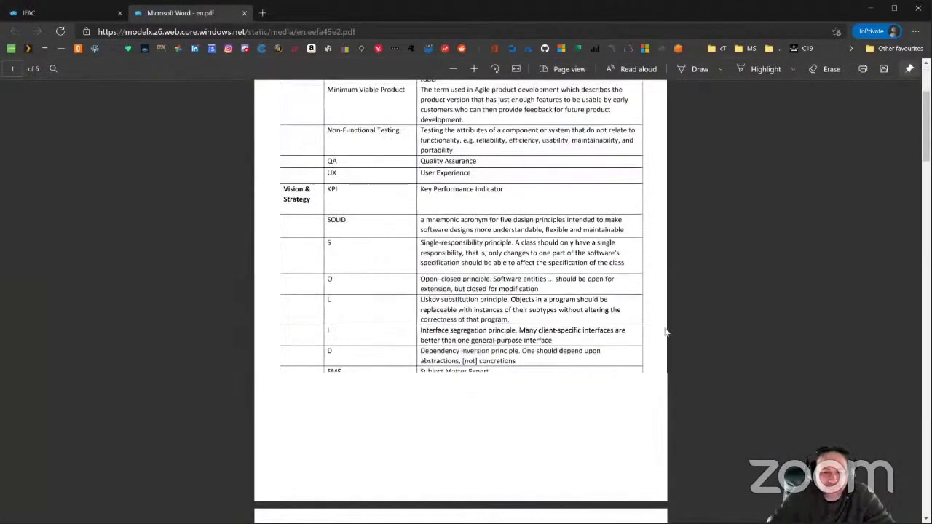
{"action": "scroll", "coordinate": [661, 319], "scroll_direction": "down", "scroll_amount": 20}
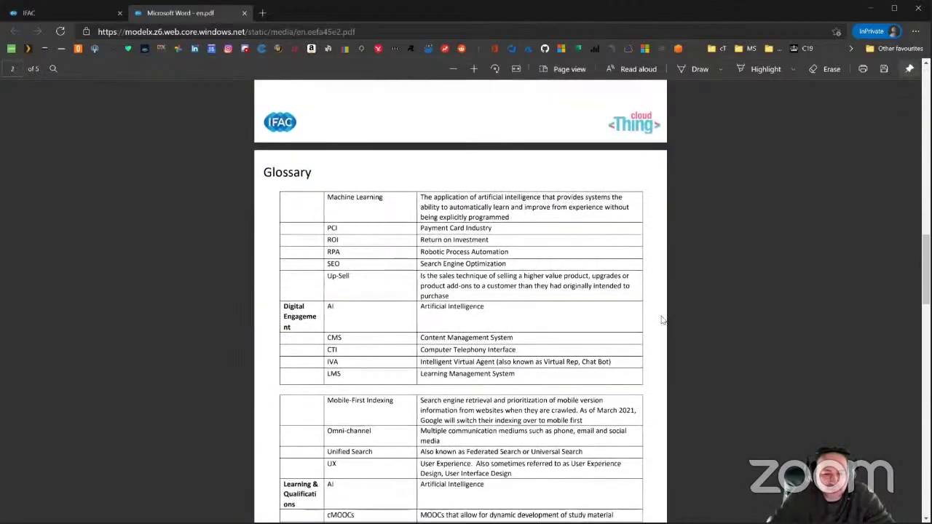
{"action": "scroll", "coordinate": [659, 312], "scroll_direction": "down", "scroll_amount": 20}
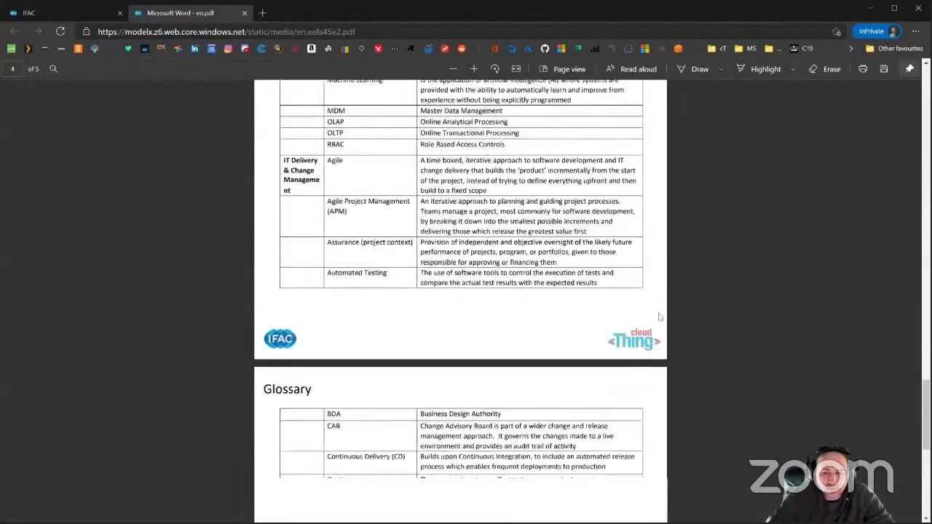
{"action": "scroll", "coordinate": [659, 317], "scroll_direction": "up", "scroll_amount": 20}
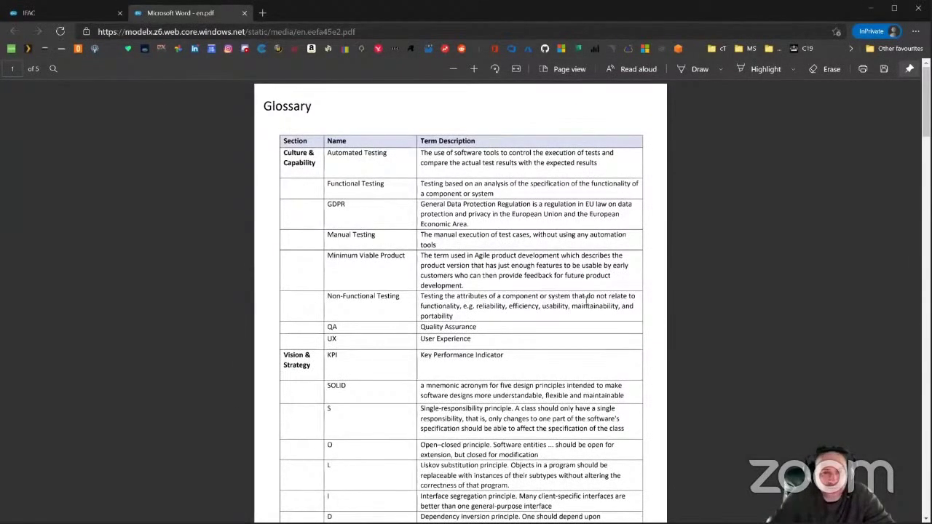
{"action": "left_click", "coordinate": [68, 14]}
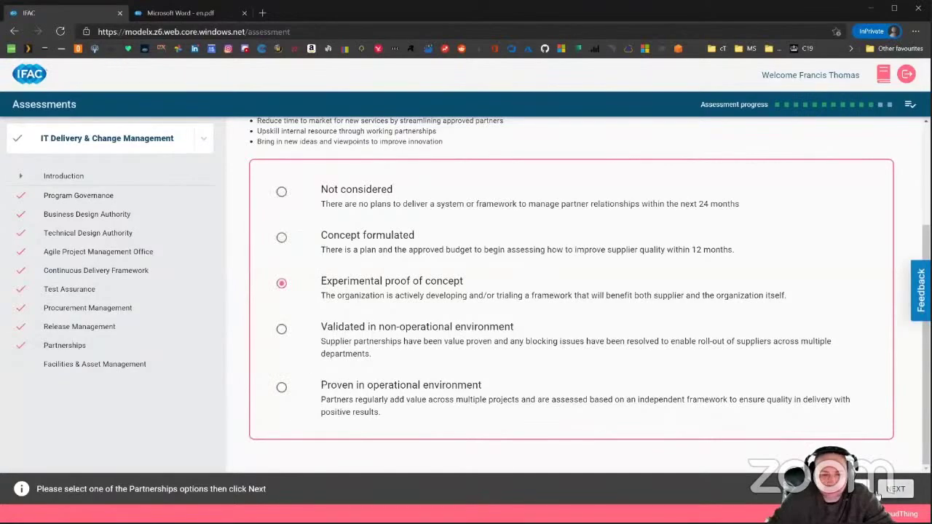
Rate Facilities & Asset Management as Validated in non-operational environment and continue to Post-Assessment.
{"action": "scroll", "coordinate": [300, 417], "scroll_direction": "down", "scroll_amount": 3}
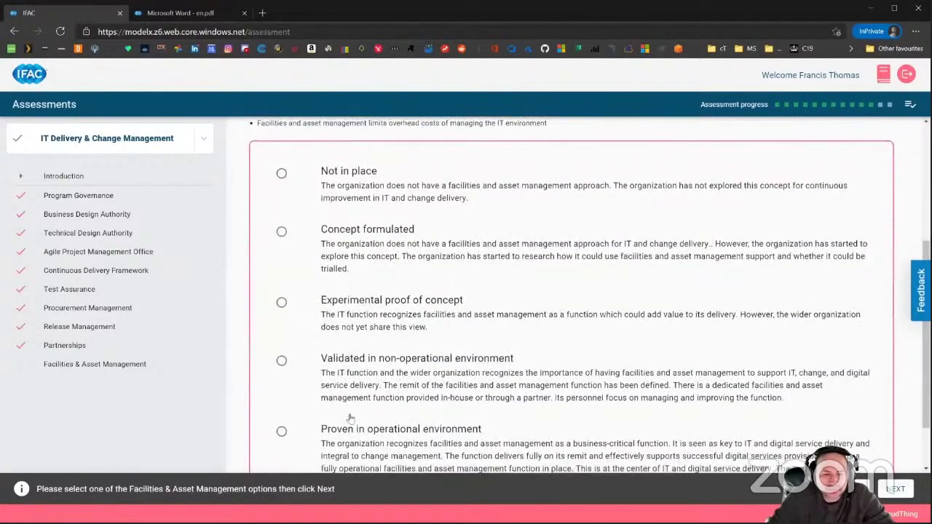
{"action": "left_click", "coordinate": [364, 357]}
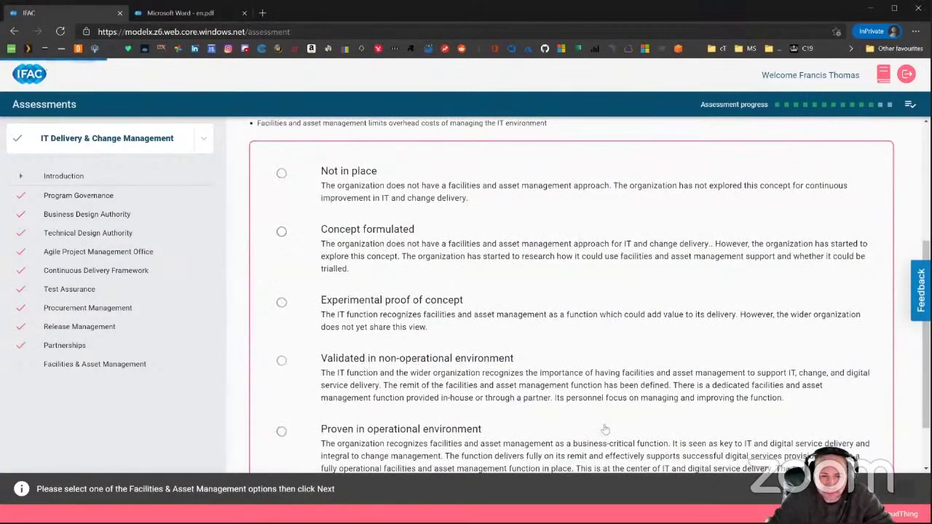
{"action": "left_click", "coordinate": [895, 488]}
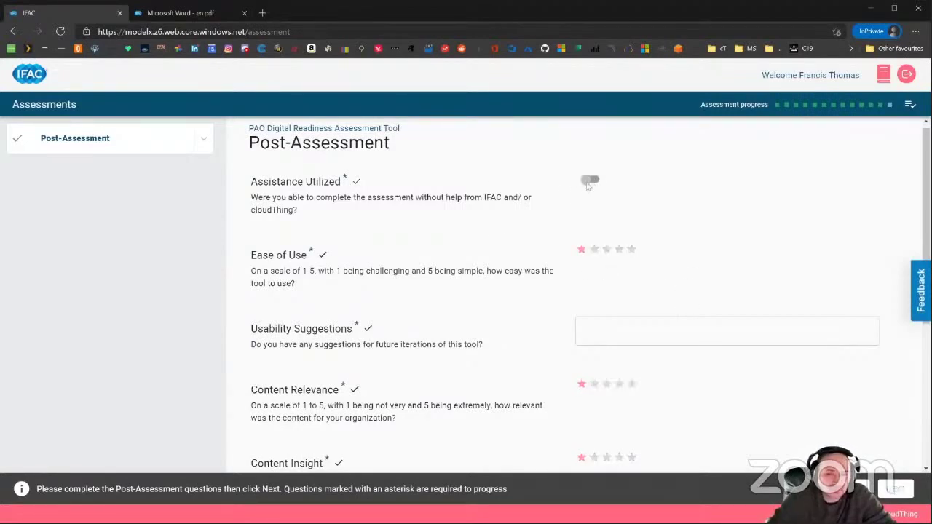
Answer yes to no outside help, rate ease of use 4 stars, suggest 'Searchable glossary'.
{"action": "left_click", "coordinate": [589, 182]}
{"action": "scroll", "coordinate": [513, 233], "scroll_direction": "down", "scroll_amount": 2}
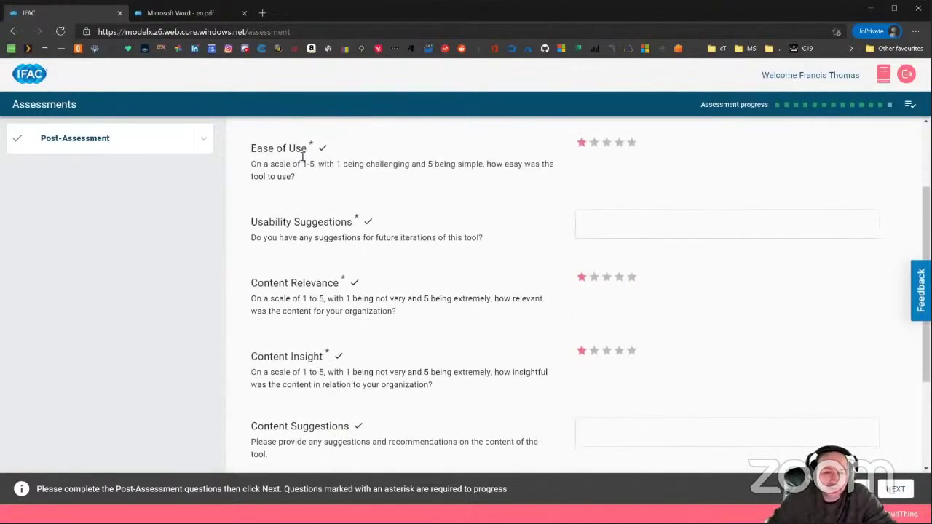
{"action": "left_click", "coordinate": [630, 143]}
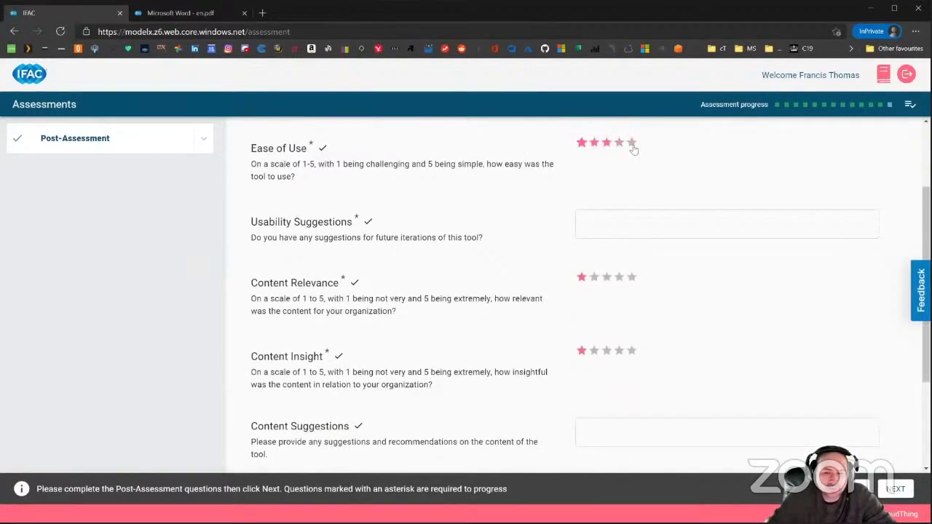
{"action": "left_click", "coordinate": [620, 144]}
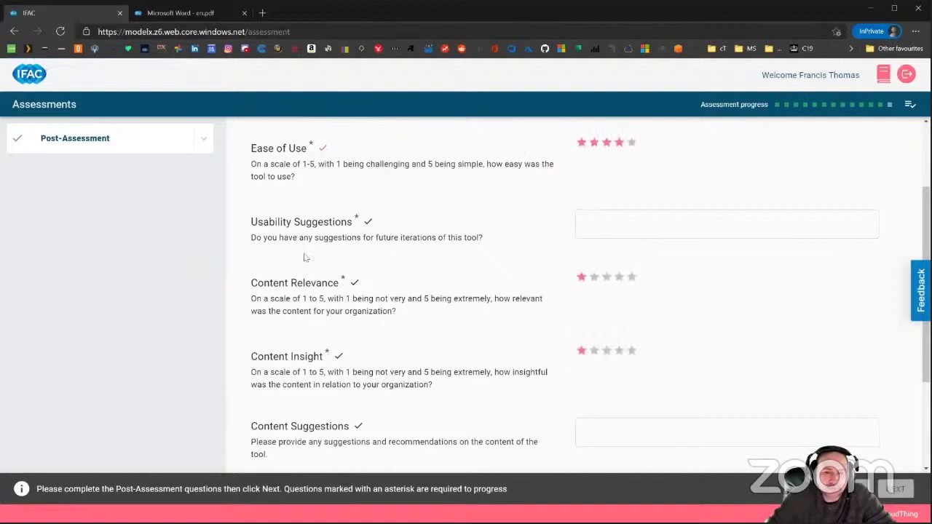
{"action": "left_click", "coordinate": [619, 224]}
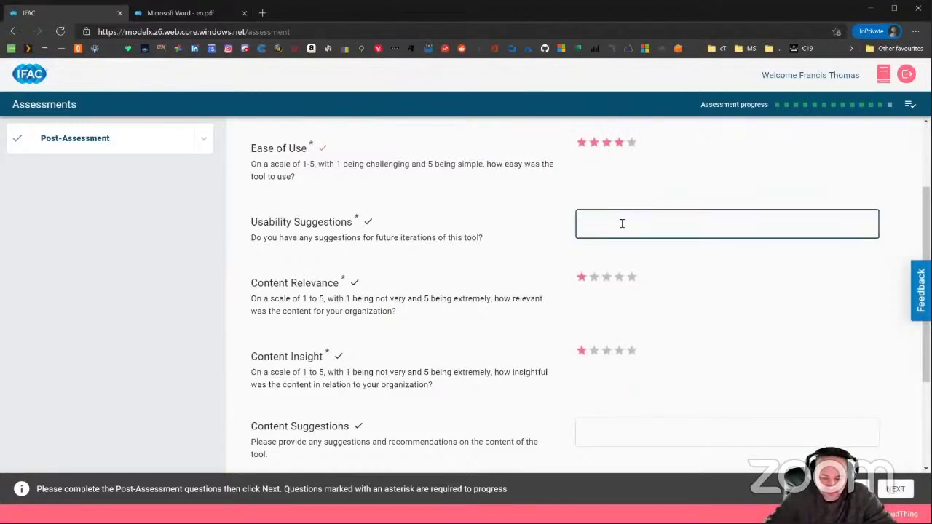
{"action": "type", "text": "Searchable g"}
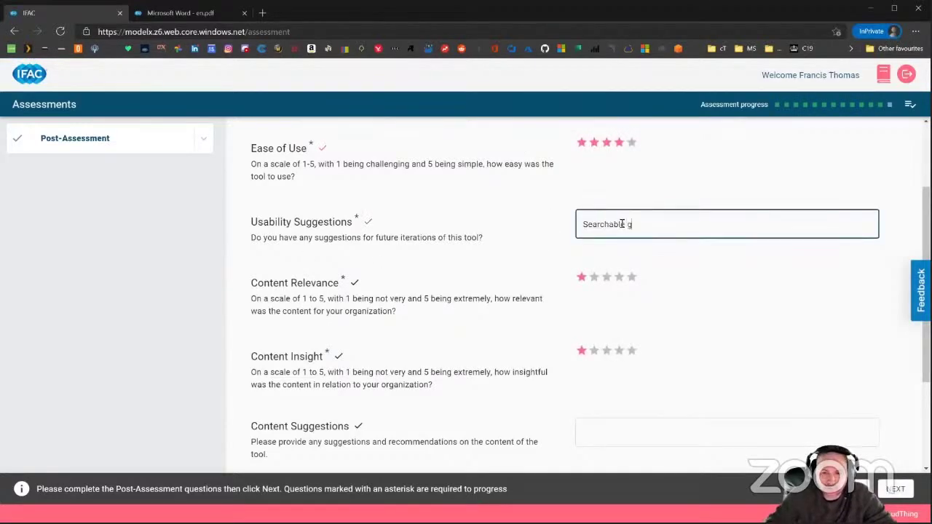
{"action": "type", "text": "lossary"}
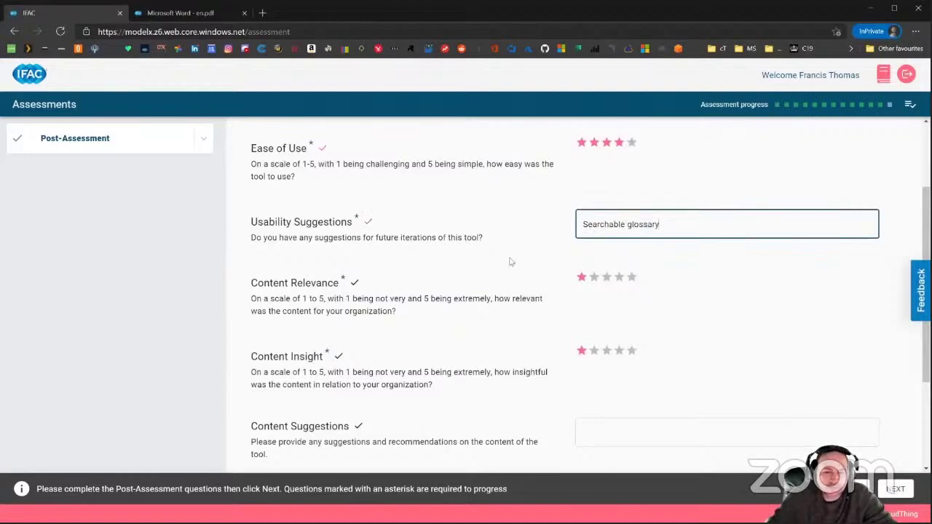
Rate content relevance five stars and content insight three stars.
{"action": "scroll", "coordinate": [507, 262], "scroll_direction": "down", "scroll_amount": 1}
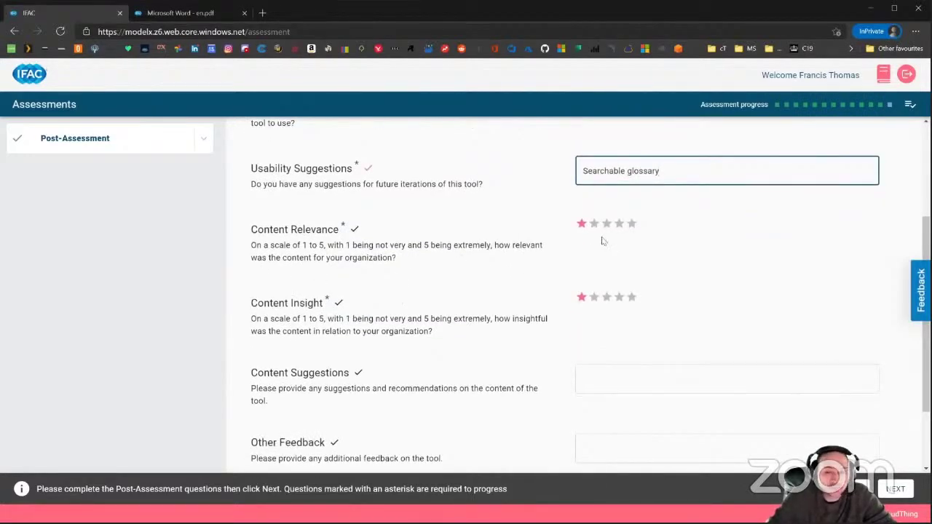
{"action": "left_click", "coordinate": [632, 225]}
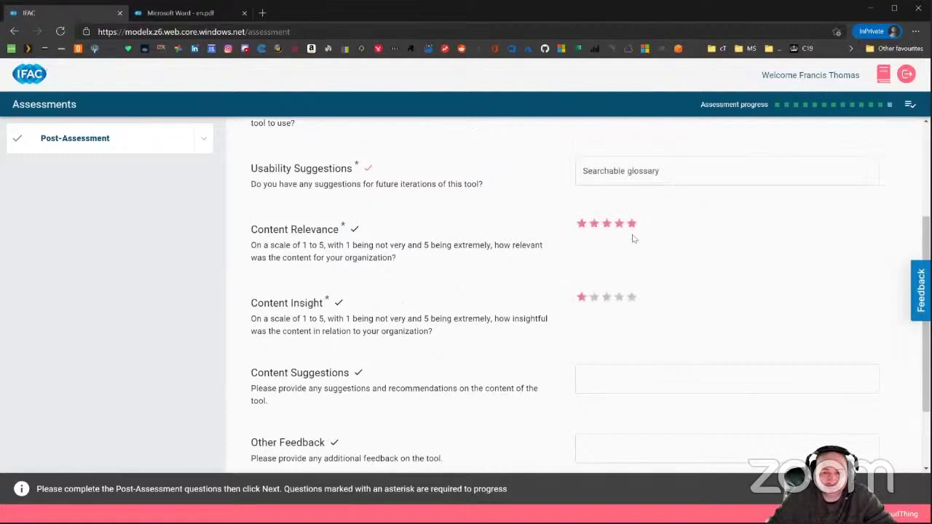
{"action": "left_click", "coordinate": [630, 231]}
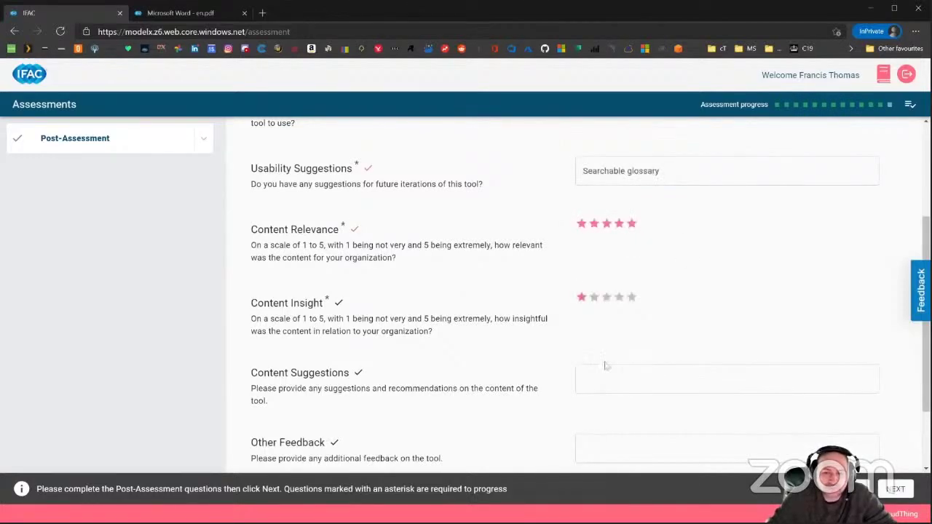
{"action": "scroll", "coordinate": [478, 388], "scroll_direction": "down", "scroll_amount": 2}
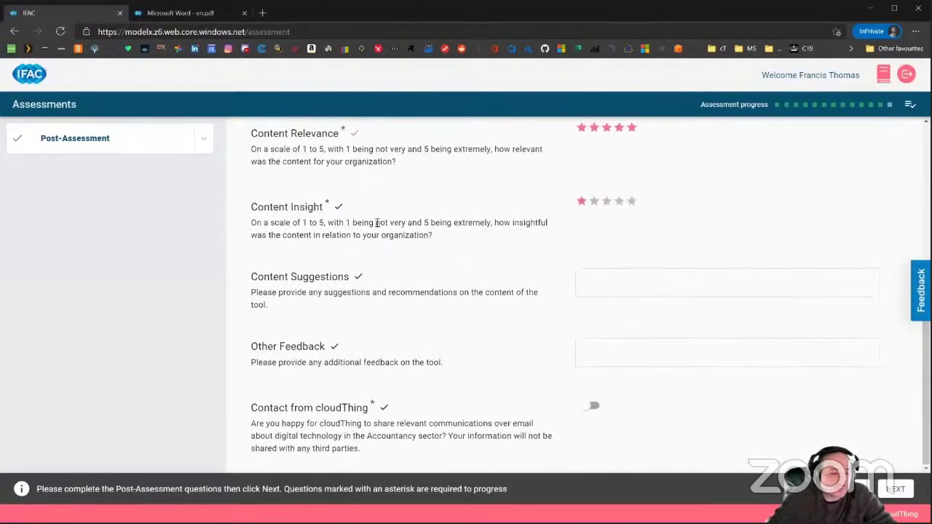
{"action": "left_click", "coordinate": [607, 204]}
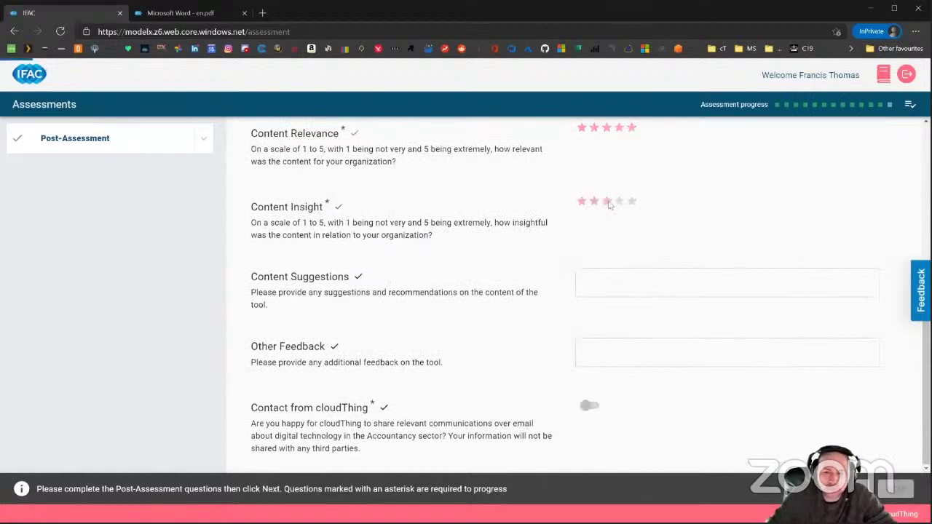
Enter the content suggestion and 'Thanks for making this!' as other feedback, then continue.
{"action": "left_click", "coordinate": [582, 291]}
{"action": "left_click", "coordinate": [621, 286]}
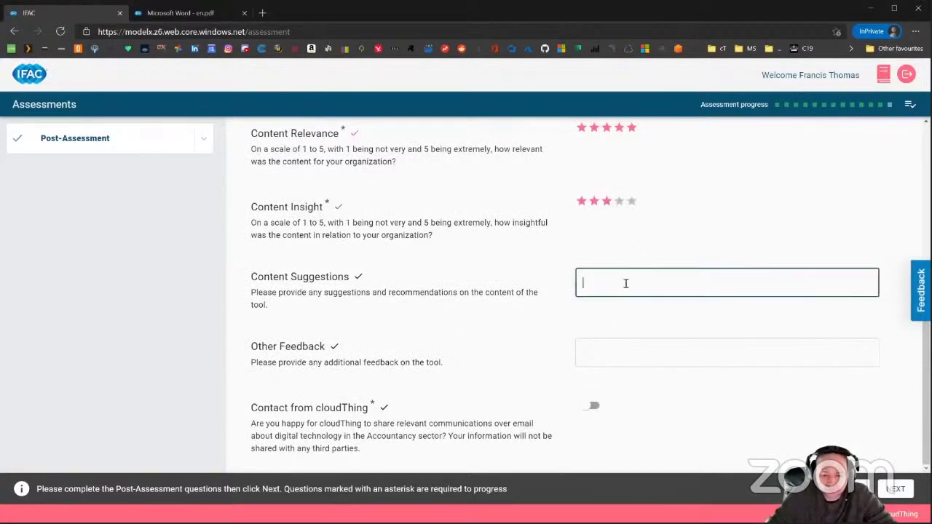
{"action": "type", "text": "Missing as"}
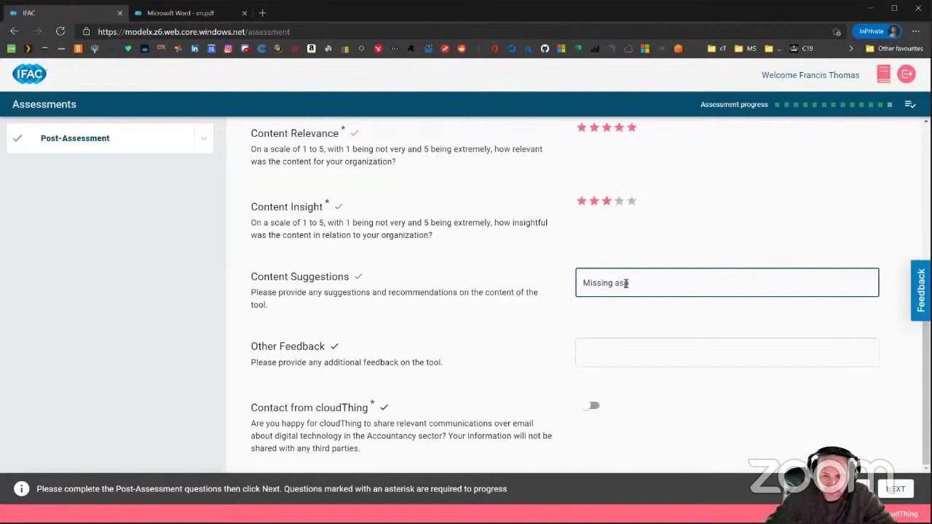
{"action": "type", "text": "pect on this gre"}
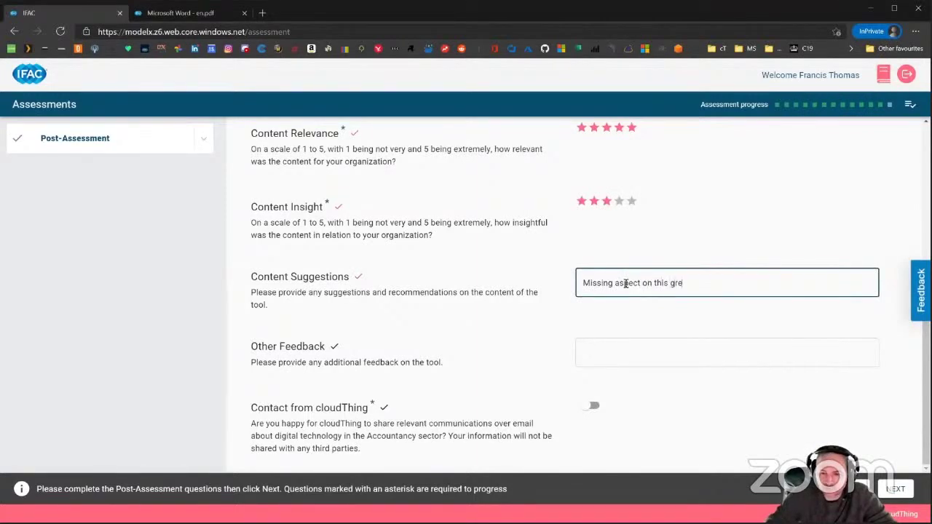
{"action": "type", "text": "at idea I just ha"}
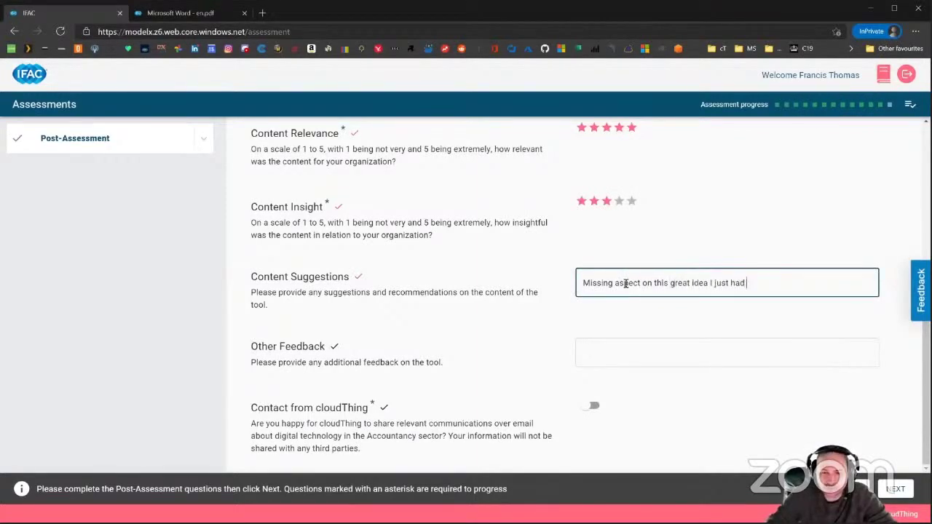
{"action": "type", "text": "d."}
{"action": "left_click", "coordinate": [618, 352]}
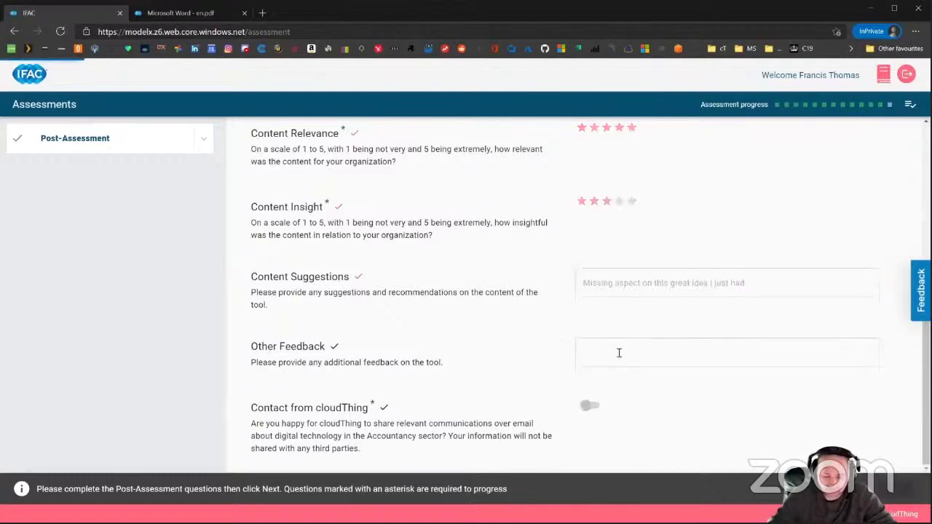
{"action": "type", "text": "Thjanks f"}
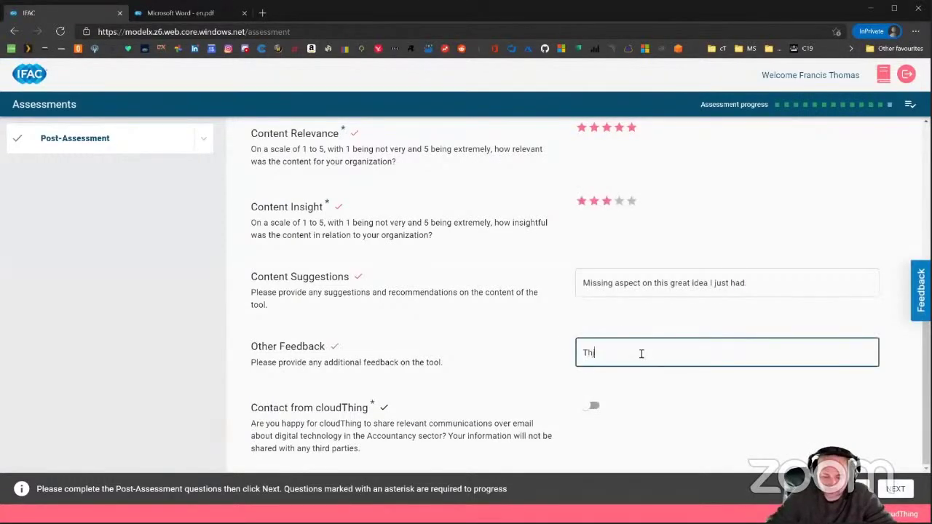
{"action": "key", "text": "BackSpace"}
{"action": "key", "text": "BackSpace"}
{"action": "key", "text": "BackSpace"}
{"action": "key", "text": "BackSpace"}
{"action": "key", "text": "BackSpace"}
{"action": "key", "text": "BackSpace"}
{"action": "key", "text": "BackSpace"}
{"action": "type", "text": "anks for mak"}
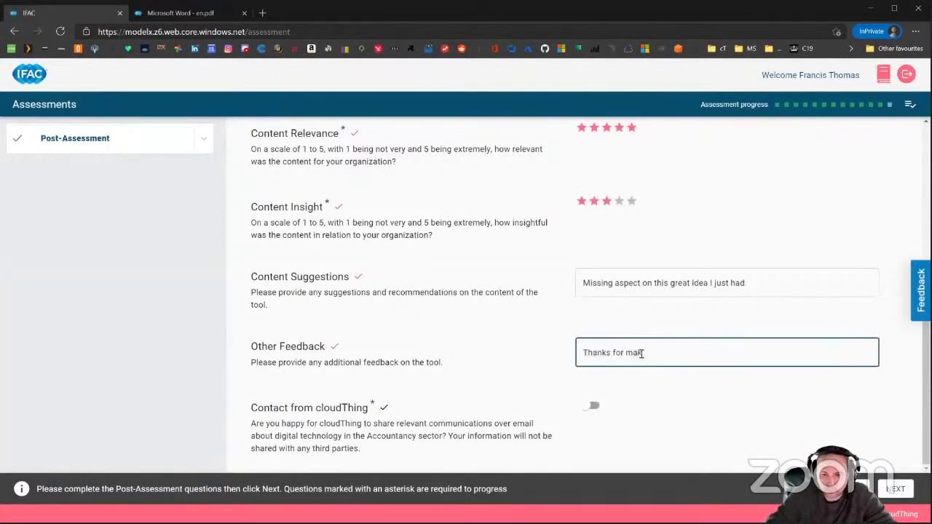
{"action": "type", "text": "ing this"}
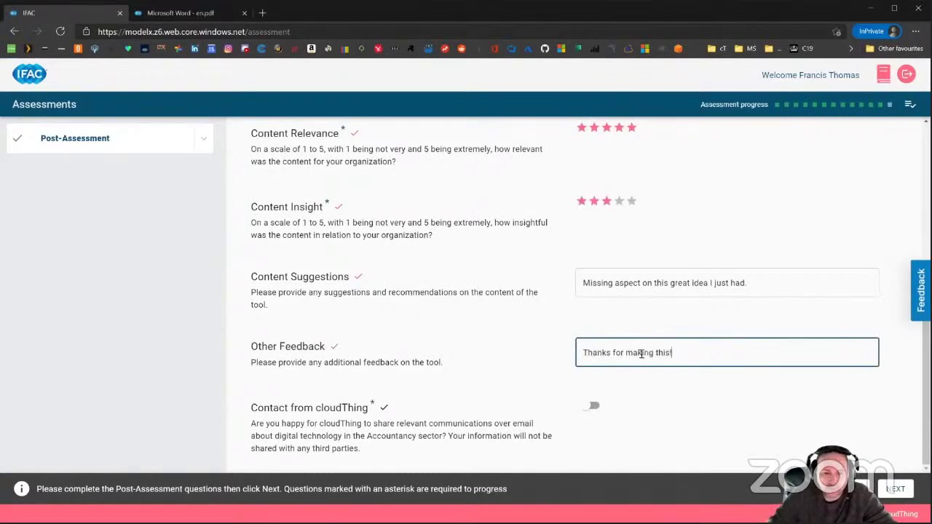
{"action": "type", "text": "!"}
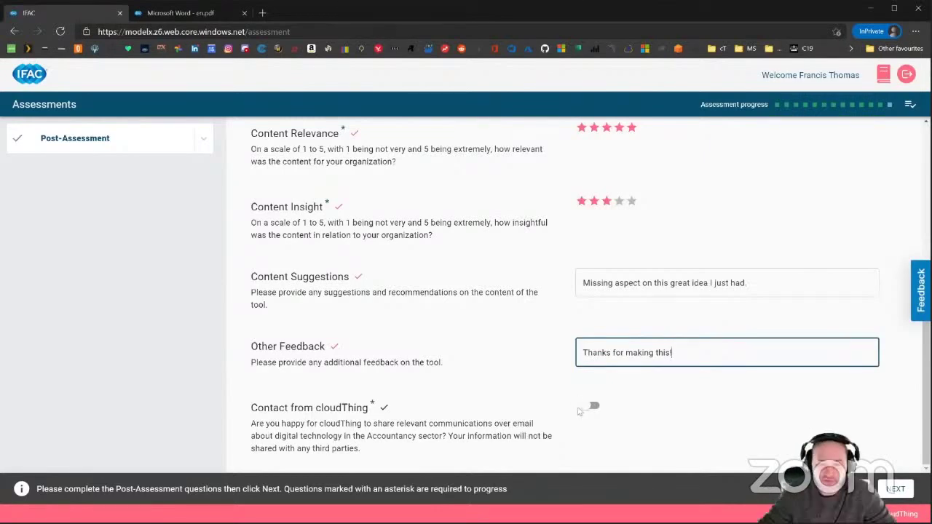
{"action": "left_click", "coordinate": [589, 407]}
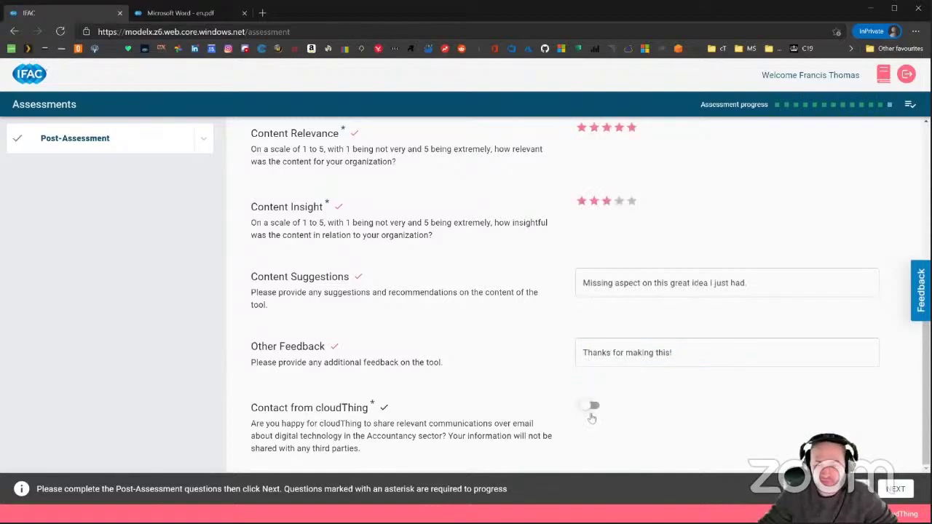
{"action": "left_click", "coordinate": [892, 490]}
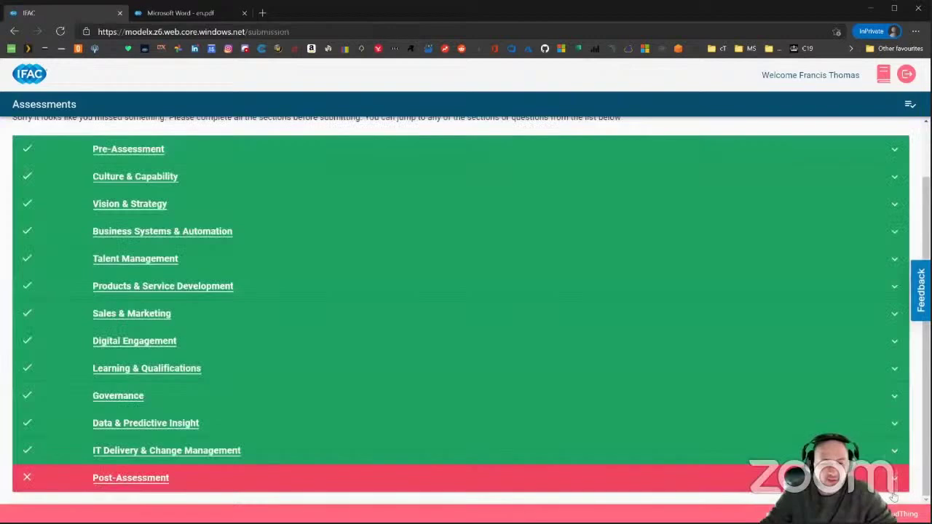
Open the incomplete Post-Assessment list and switch 'Contact from cloudThing' to yes.
{"action": "scroll", "coordinate": [173, 367], "scroll_direction": "up", "scroll_amount": 1}
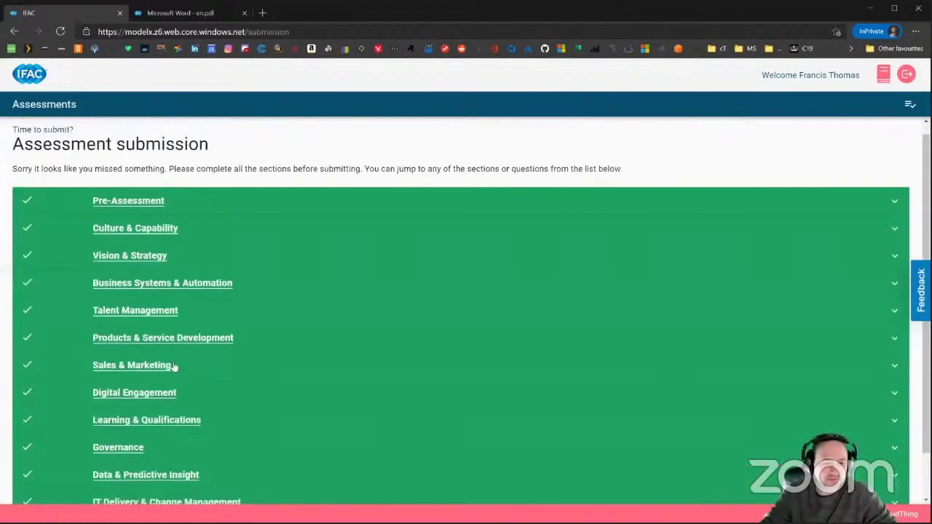
{"action": "scroll", "coordinate": [173, 366], "scroll_direction": "down", "scroll_amount": 1}
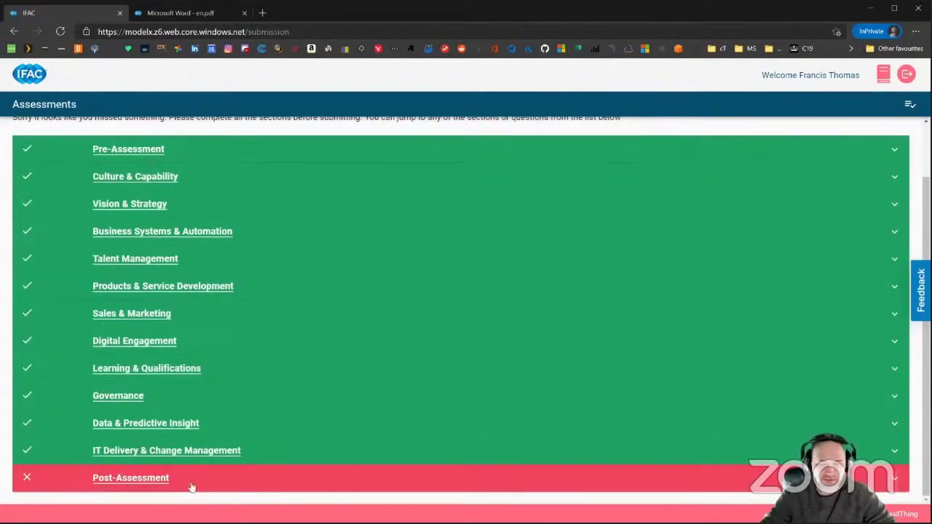
{"action": "left_click", "coordinate": [892, 479]}
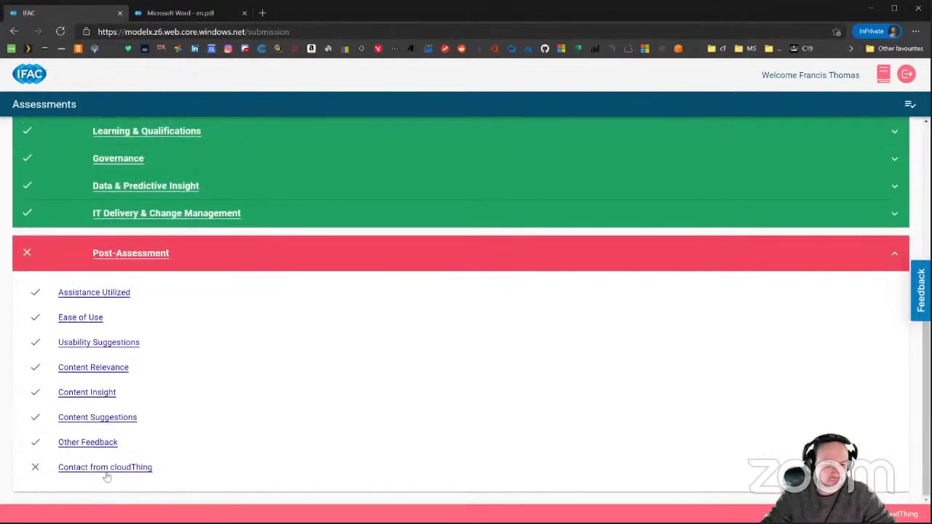
{"action": "left_click", "coordinate": [105, 468]}
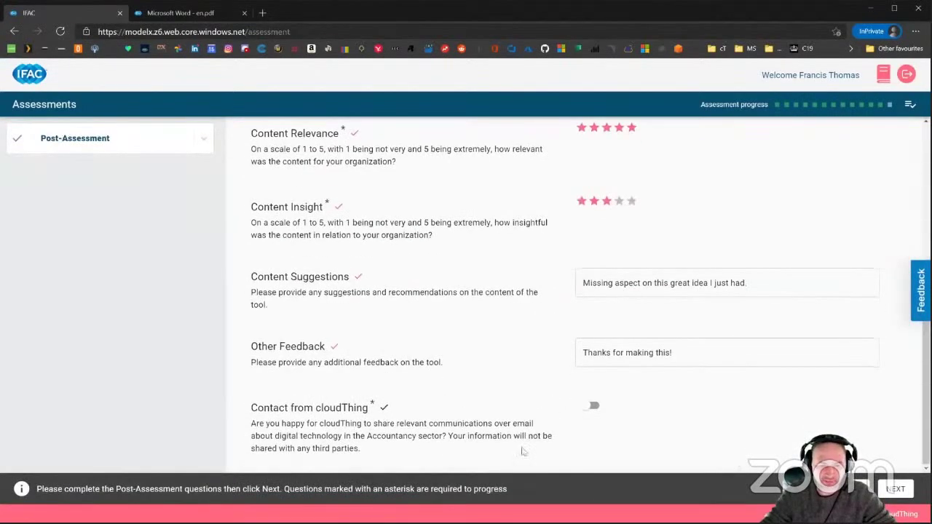
{"action": "left_click", "coordinate": [586, 408]}
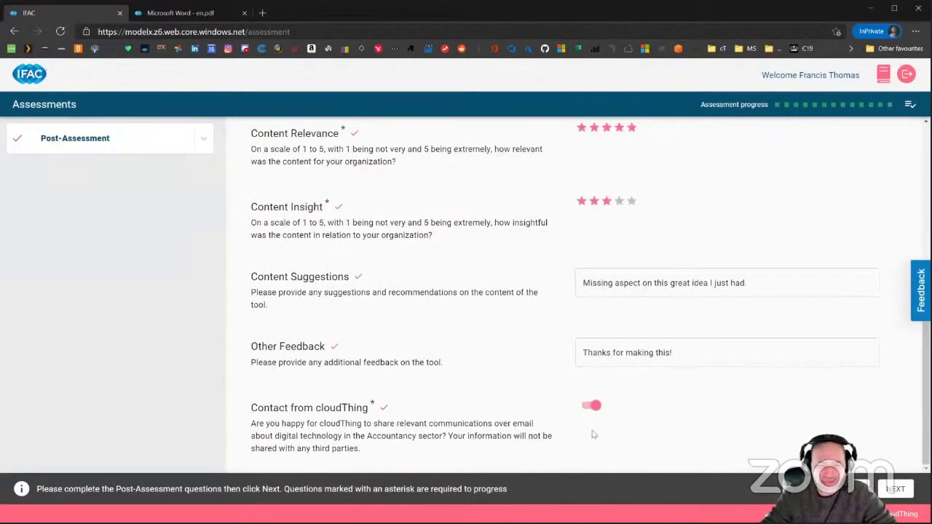
Return to the submission summary and submit the completed assessment.
{"action": "left_click", "coordinate": [896, 489]}
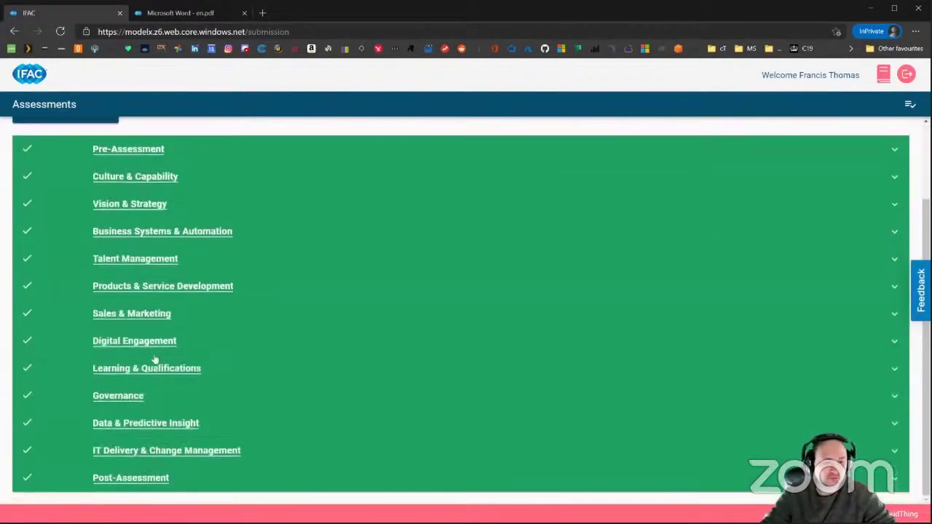
{"action": "scroll", "coordinate": [179, 414], "scroll_direction": "up", "scroll_amount": 2}
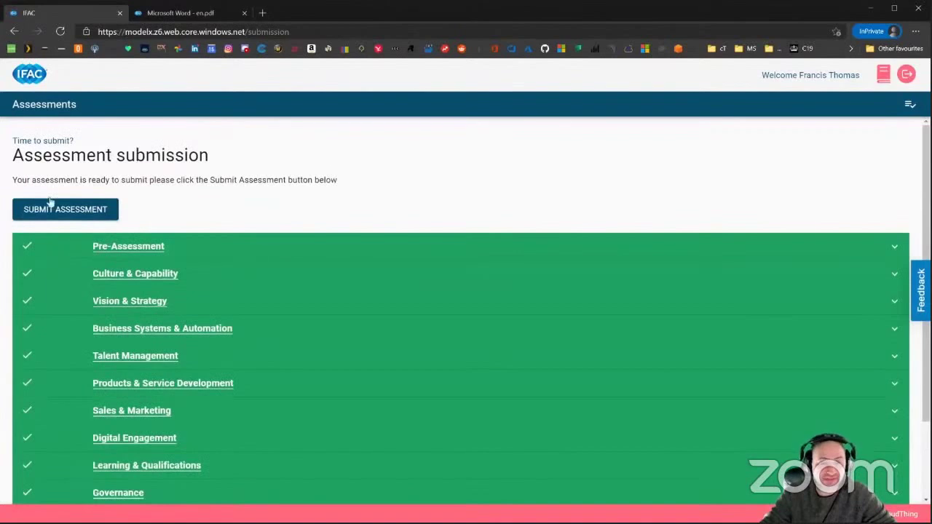
{"action": "scroll", "coordinate": [105, 229], "scroll_direction": "down", "scroll_amount": 1}
{"action": "scroll", "coordinate": [130, 365], "scroll_direction": "up", "scroll_amount": 1}
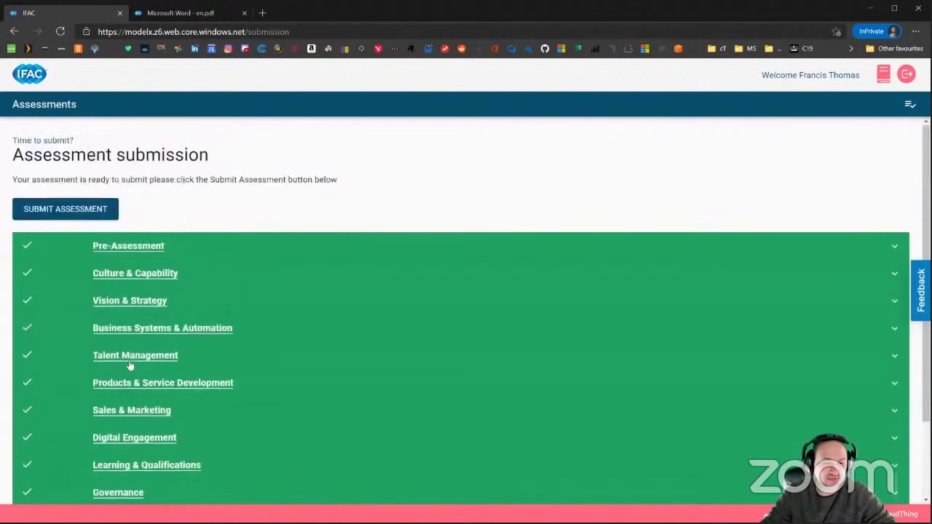
{"action": "left_click", "coordinate": [88, 210]}
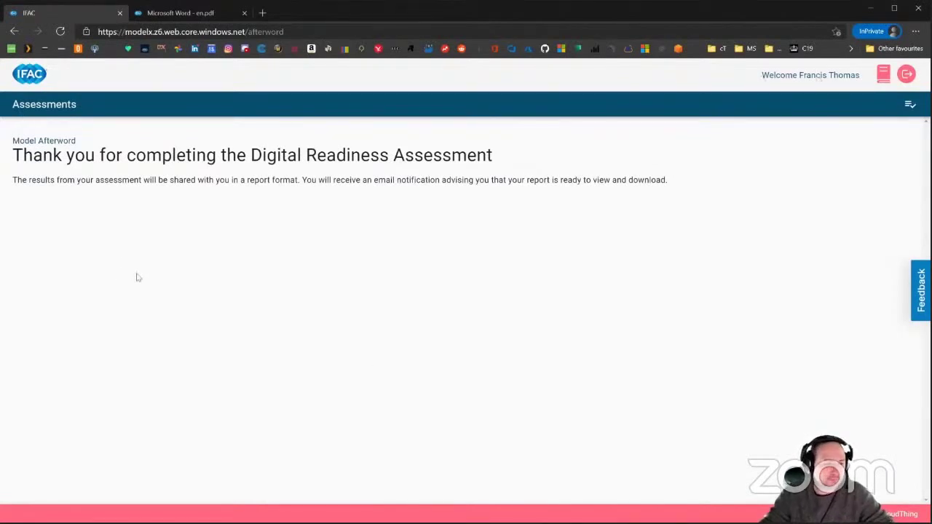
Confirm the dashboard shows 'No report available', then switch to the test_2.pdf report tab.
{"action": "left_click", "coordinate": [45, 107]}
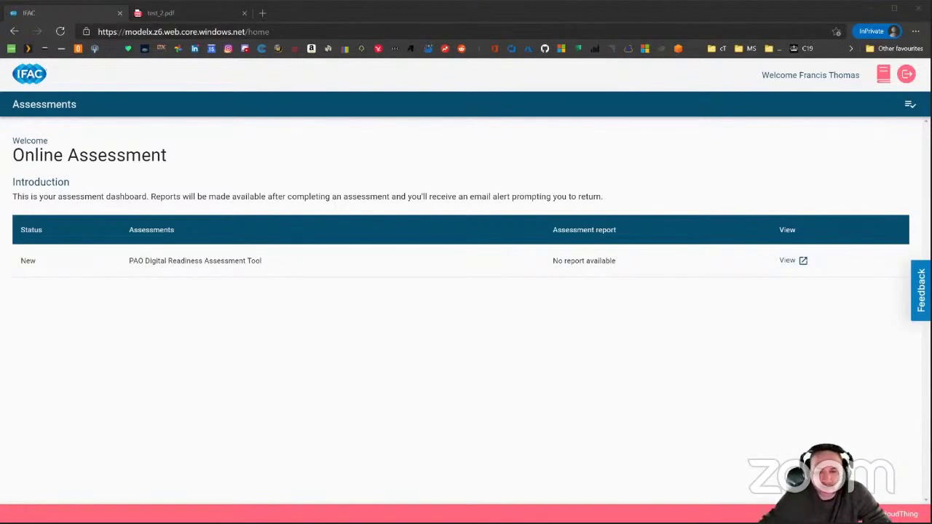
{"action": "left_click", "coordinate": [790, 262]}
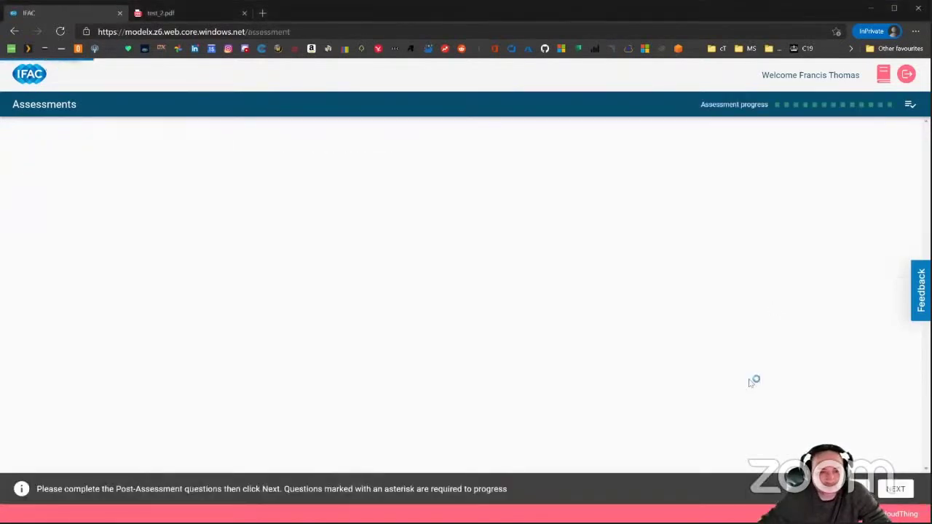
{"action": "left_click", "coordinate": [15, 31]}
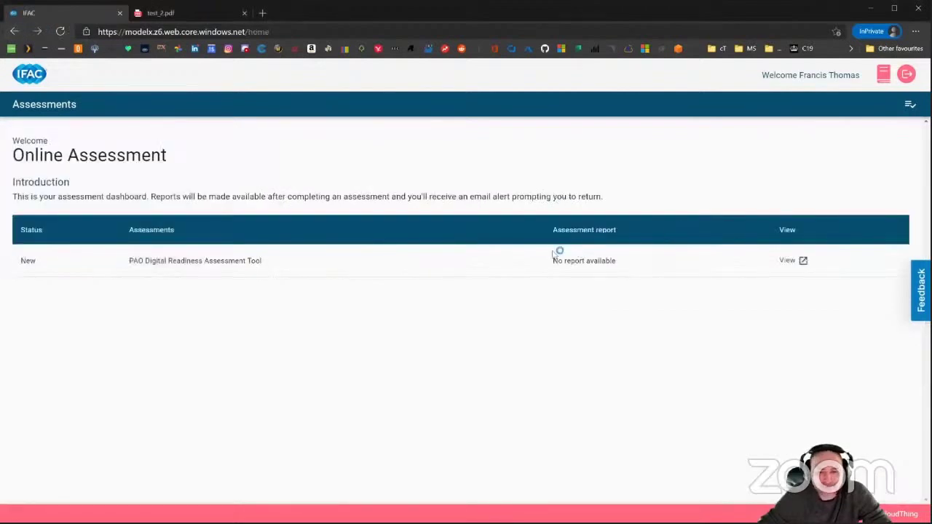
{"action": "left_click_drag", "start_coordinate": [623, 265], "coordinate": [542, 264]}
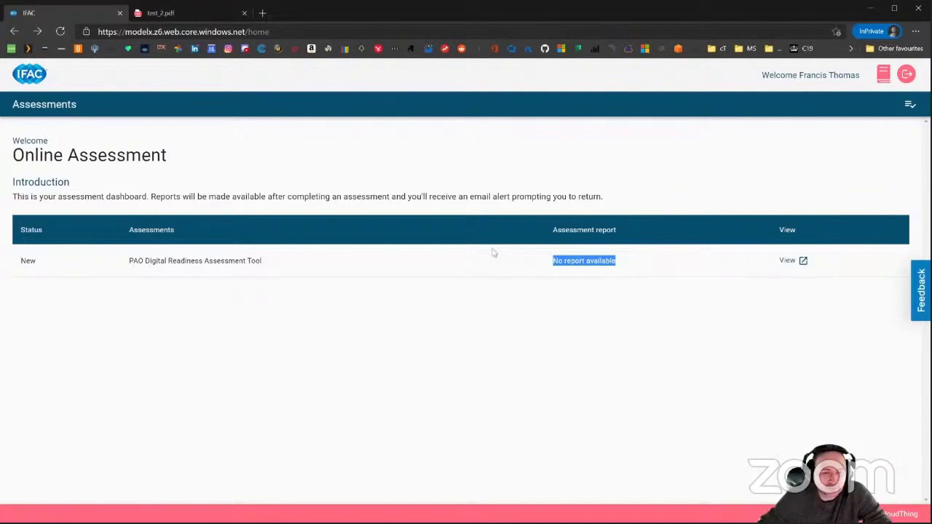
{"action": "left_click", "coordinate": [175, 15]}
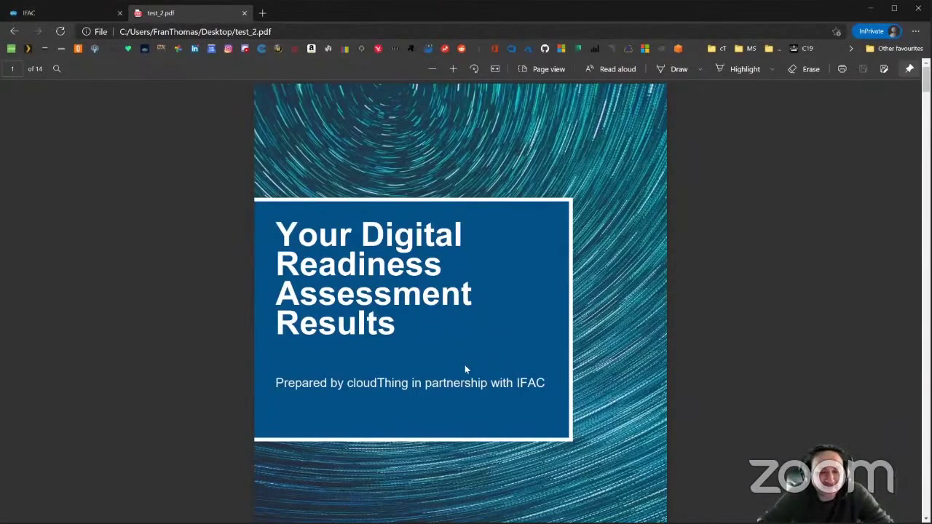
Scroll the results report past About This Report, Assessment Summary and Pillars 1–2 to Pillar 3 at 87%.
{"action": "scroll", "coordinate": [470, 364], "scroll_direction": "down", "scroll_amount": 3}
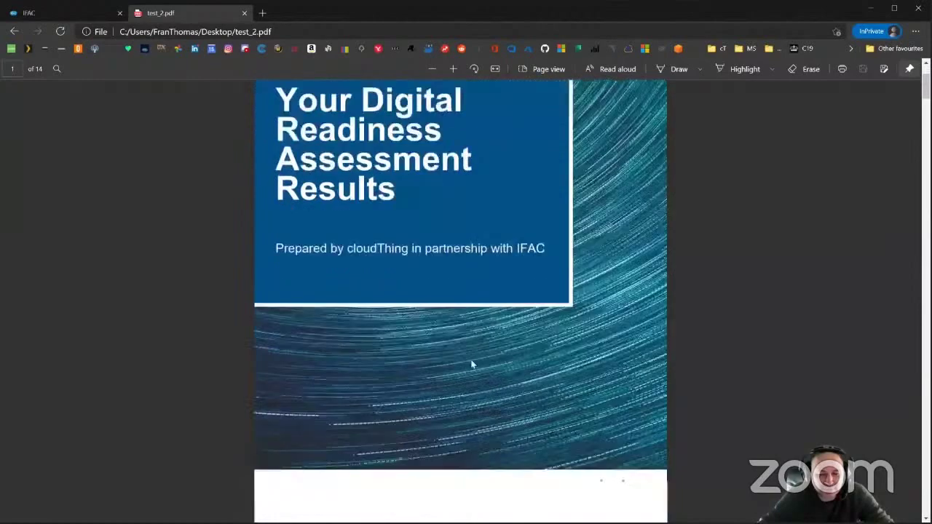
{"action": "scroll", "coordinate": [480, 360], "scroll_direction": "up", "scroll_amount": 3}
{"action": "scroll", "coordinate": [493, 354], "scroll_direction": "down", "scroll_amount": 5}
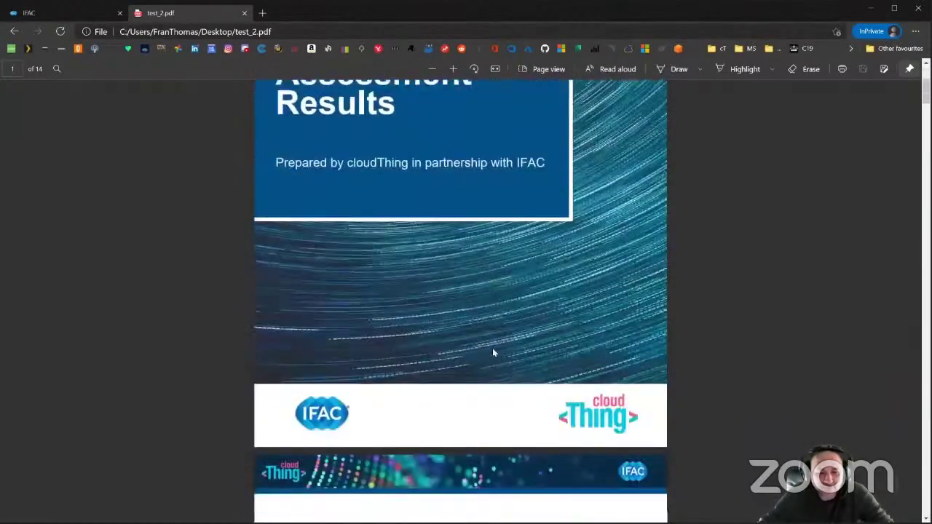
{"action": "scroll", "coordinate": [493, 353], "scroll_direction": "down", "scroll_amount": 5}
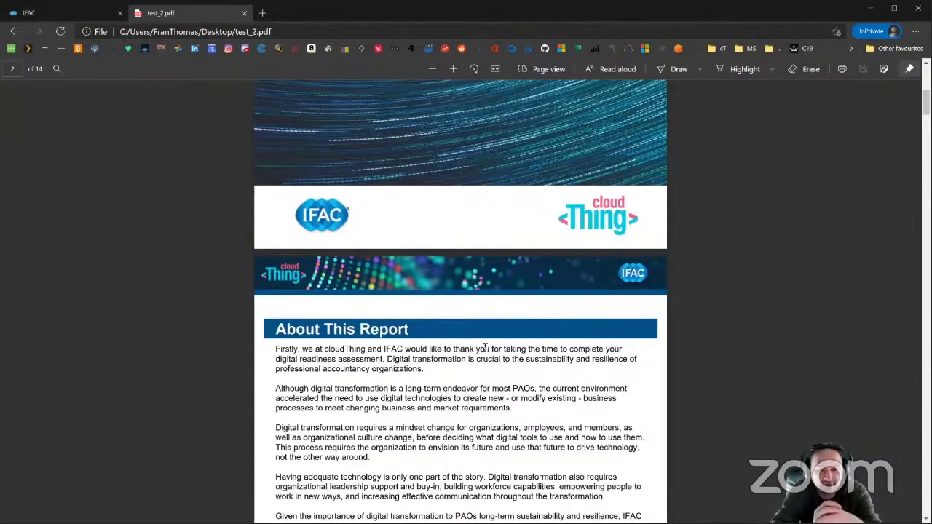
{"action": "scroll", "coordinate": [539, 371], "scroll_direction": "down", "scroll_amount": 3}
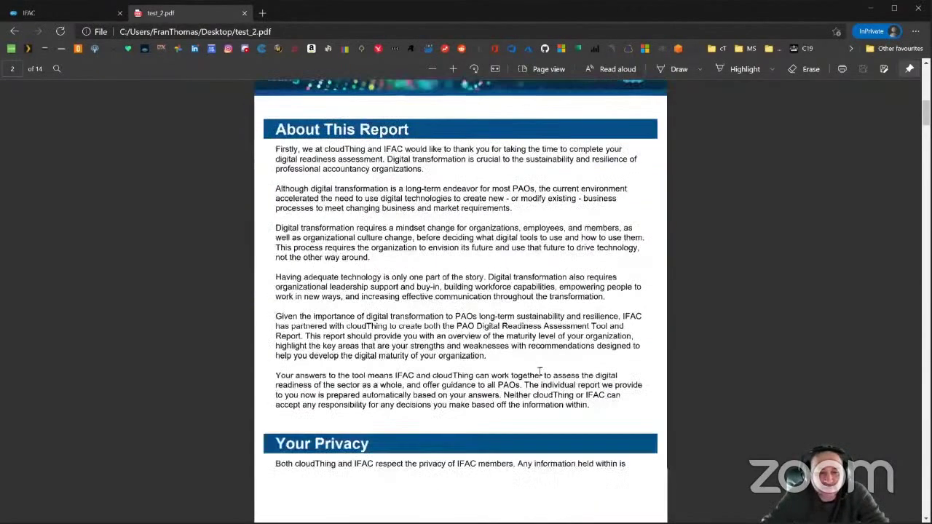
{"action": "scroll", "coordinate": [428, 312], "scroll_direction": "down", "scroll_amount": 2}
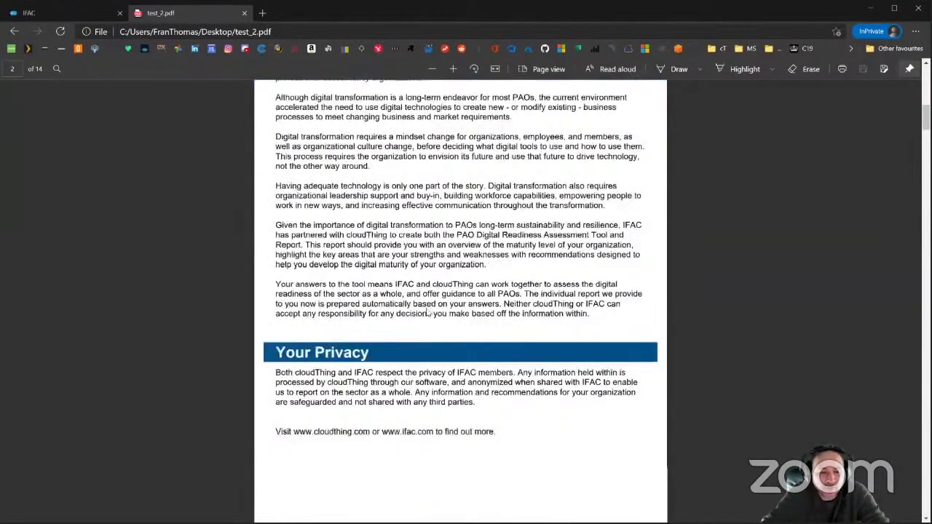
{"action": "scroll", "coordinate": [428, 311], "scroll_direction": "down", "scroll_amount": 4}
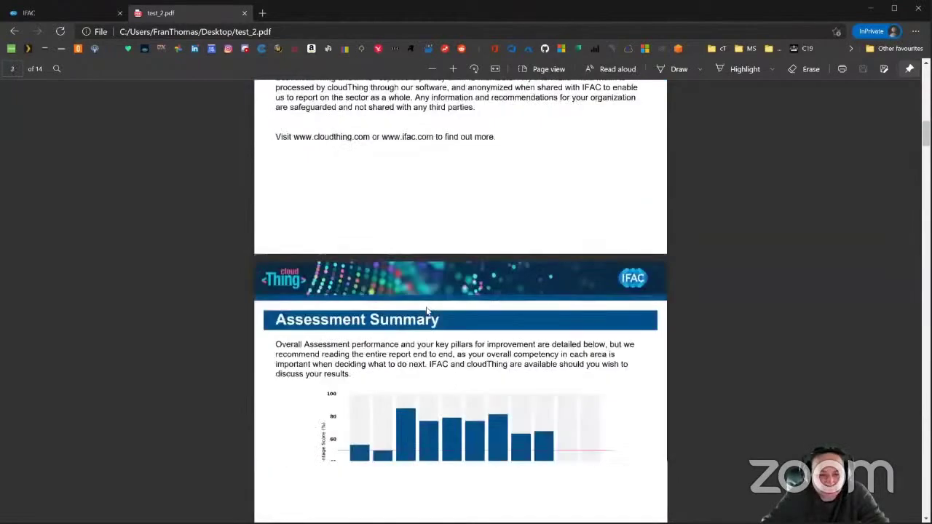
{"action": "scroll", "coordinate": [426, 311], "scroll_direction": "down", "scroll_amount": 5}
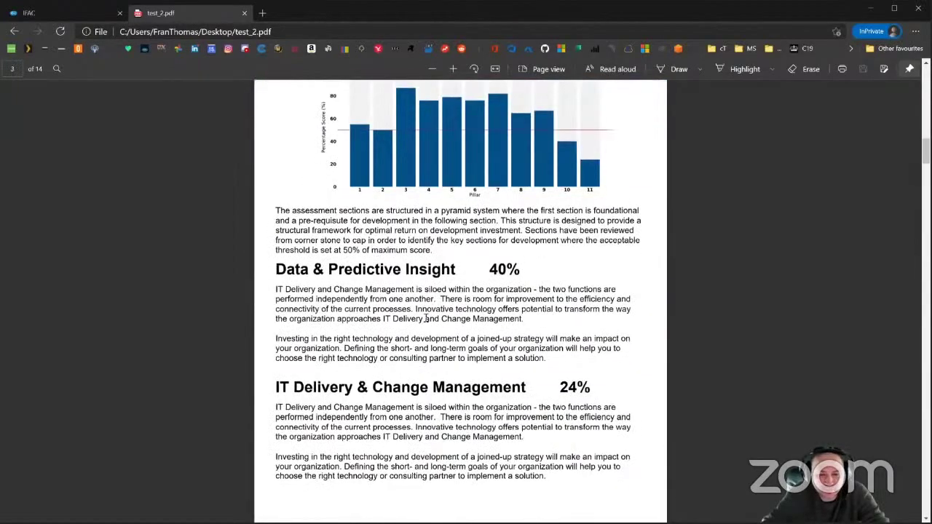
{"action": "scroll", "coordinate": [426, 318], "scroll_direction": "down", "scroll_amount": 3}
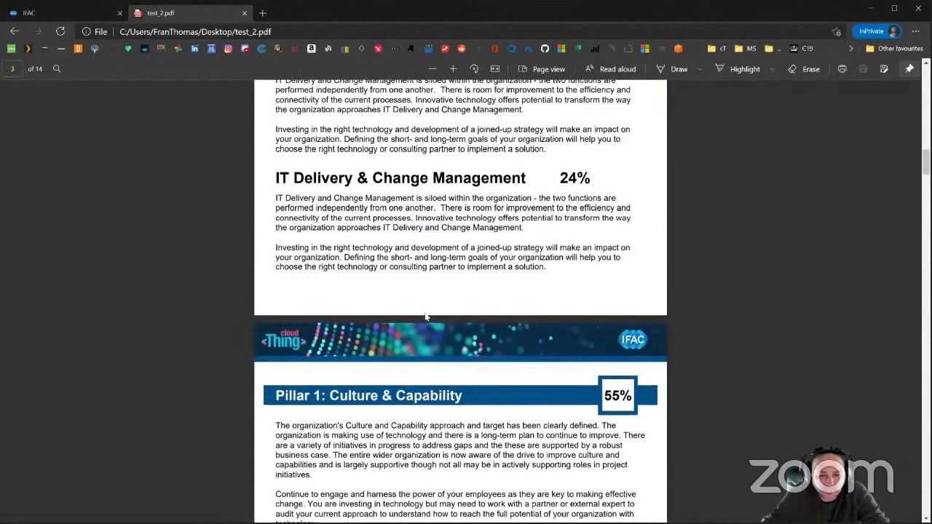
{"action": "scroll", "coordinate": [427, 316], "scroll_direction": "up", "scroll_amount": 1}
{"action": "scroll", "coordinate": [426, 316], "scroll_direction": "down", "scroll_amount": 3}
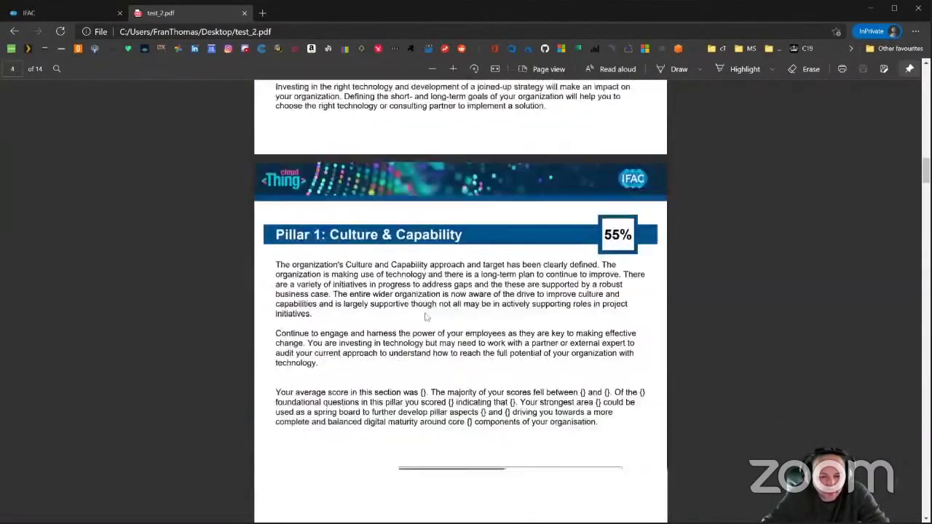
{"action": "scroll", "coordinate": [426, 317], "scroll_direction": "down", "scroll_amount": 2}
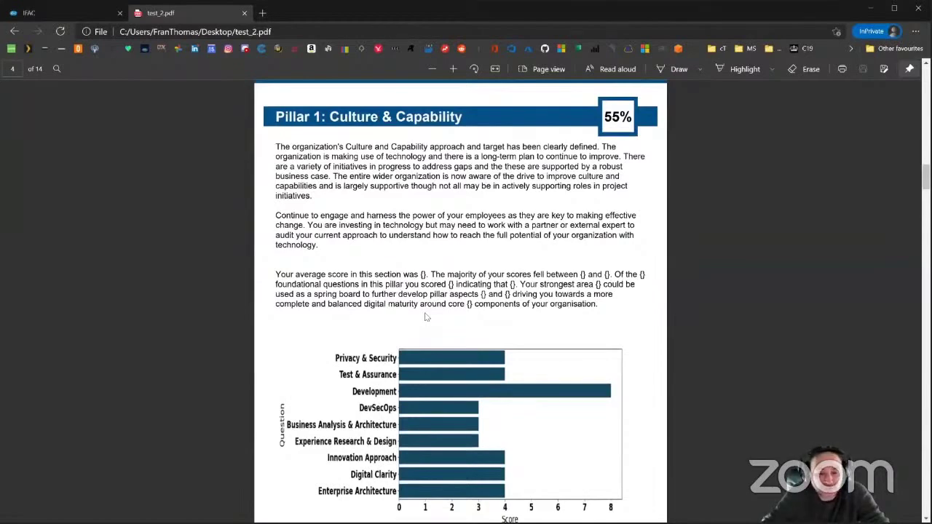
{"action": "scroll", "coordinate": [426, 316], "scroll_direction": "down", "scroll_amount": 1}
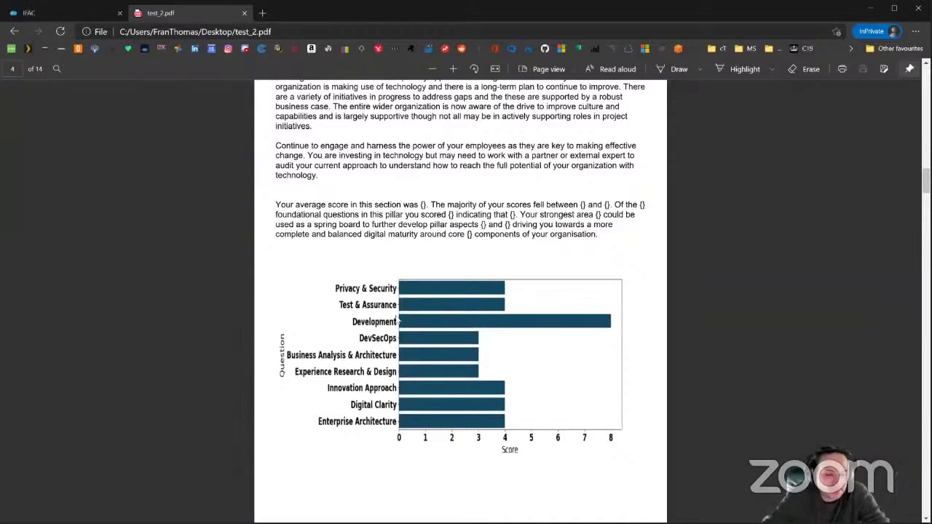
{"action": "scroll", "coordinate": [525, 467], "scroll_direction": "down", "scroll_amount": 2}
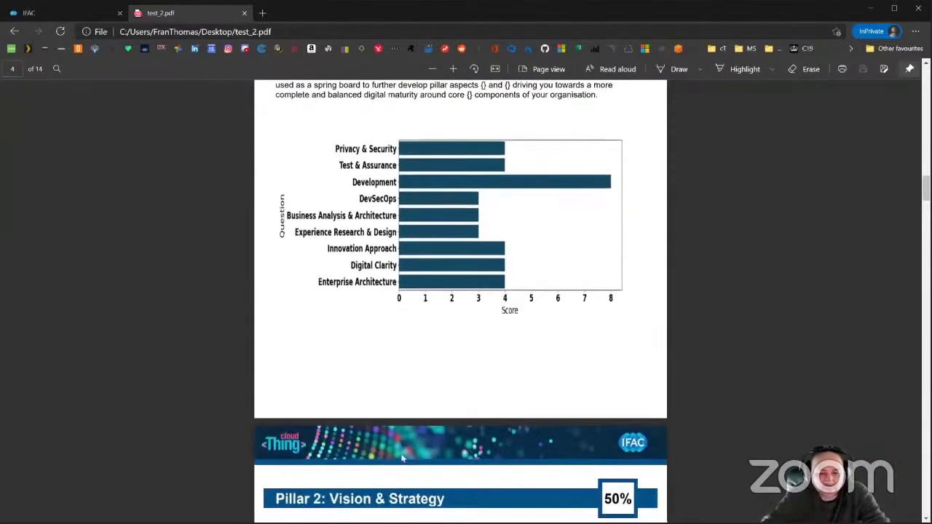
{"action": "scroll", "coordinate": [476, 262], "scroll_direction": "up", "scroll_amount": 1}
{"action": "scroll", "coordinate": [473, 328], "scroll_direction": "down", "scroll_amount": 4}
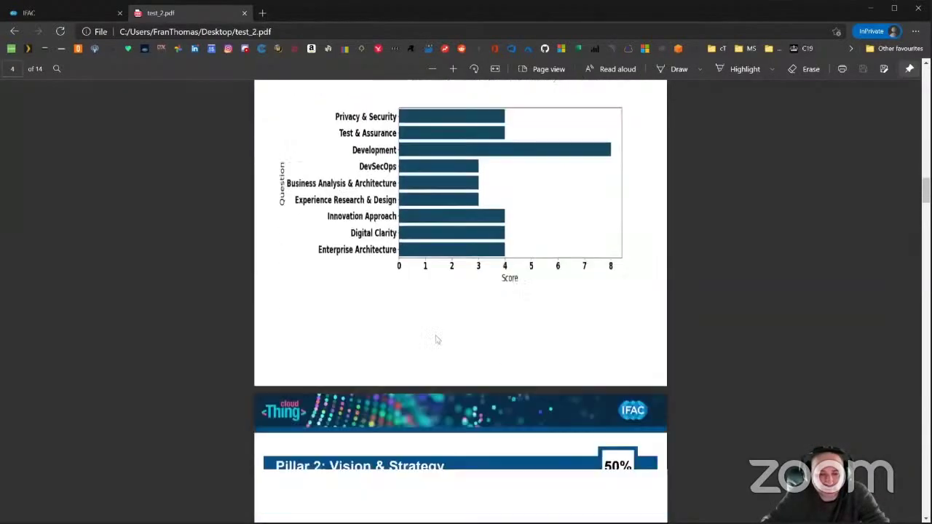
{"action": "scroll", "coordinate": [385, 376], "scroll_direction": "down", "scroll_amount": 2}
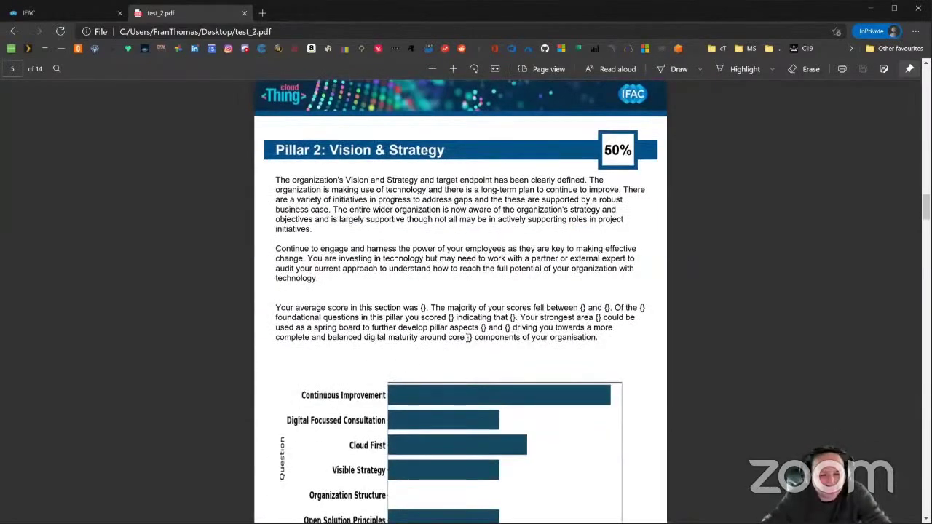
{"action": "scroll", "coordinate": [468, 338], "scroll_direction": "down", "scroll_amount": 6}
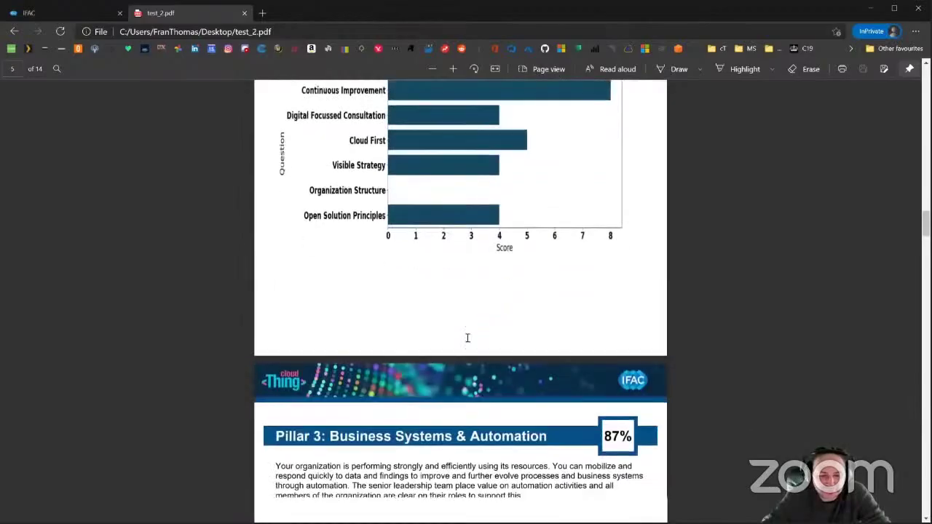